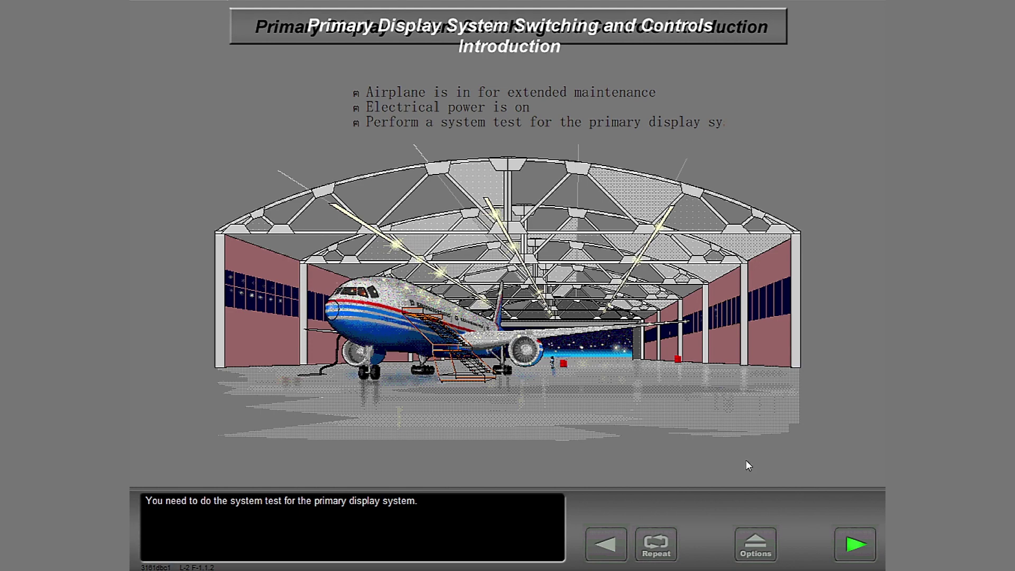
Step: Complete the Introduction topic, showing the display format names for both the normal power-up configuration and the switched display configuration
{"action": "left_click", "coordinate": [855, 544]}
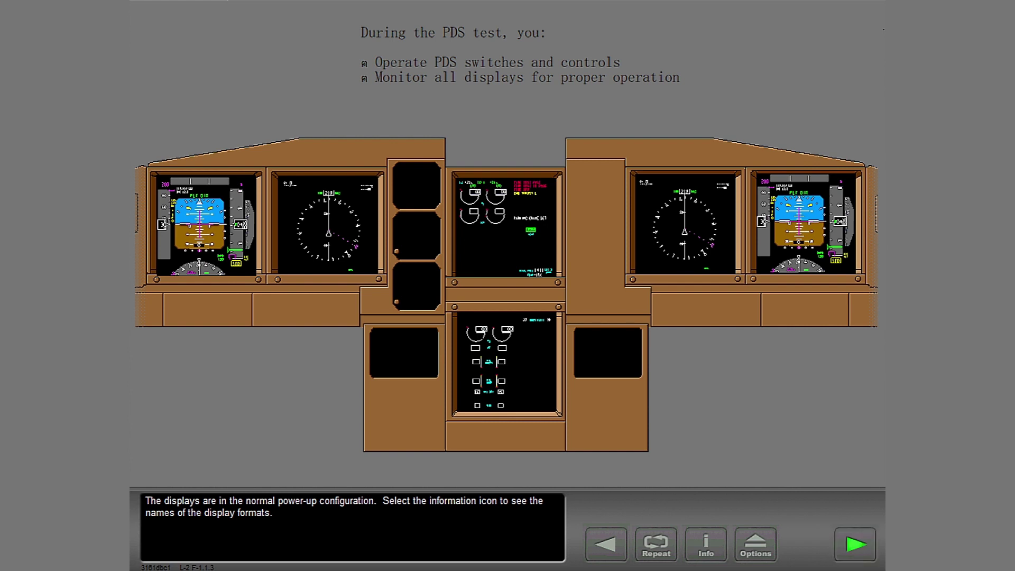
{"action": "left_click", "coordinate": [708, 544]}
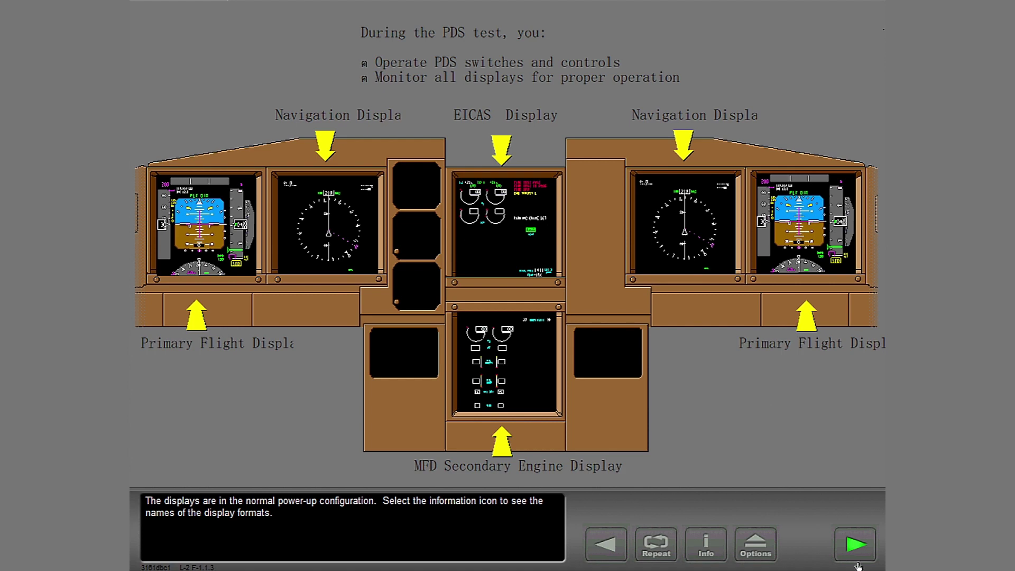
{"action": "left_click", "coordinate": [861, 552]}
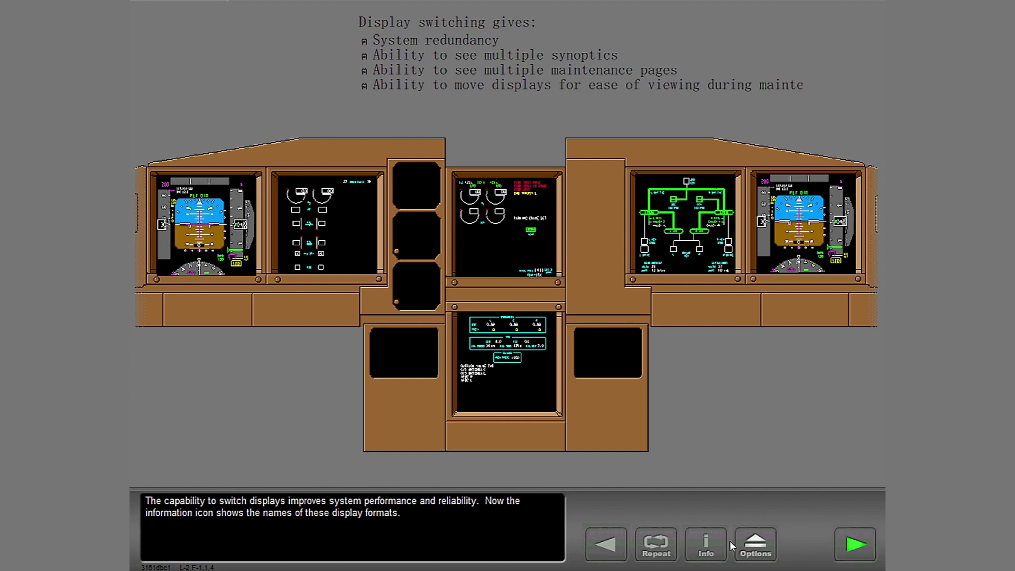
{"action": "left_click", "coordinate": [710, 557]}
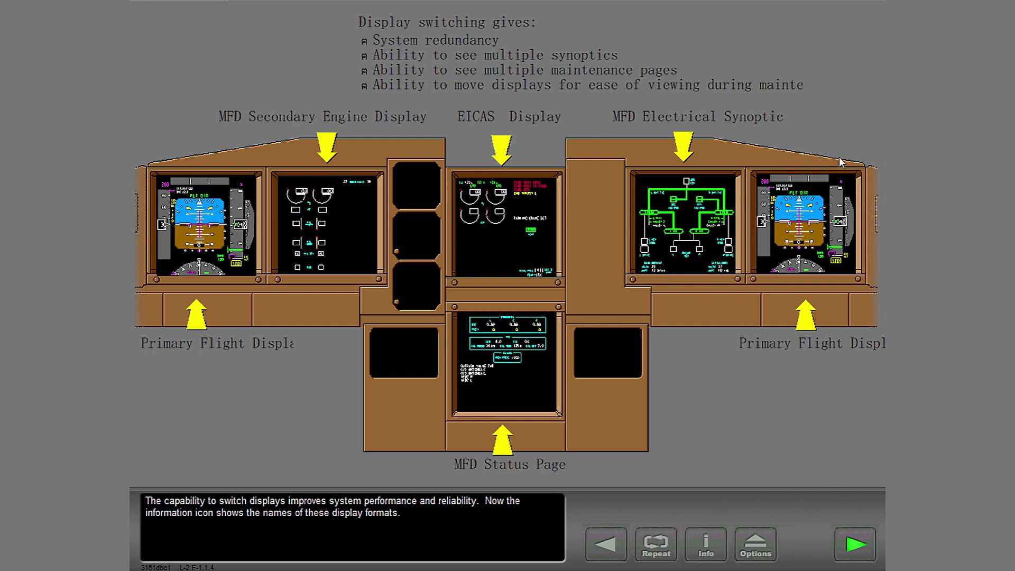
{"action": "left_click", "coordinate": [855, 544]}
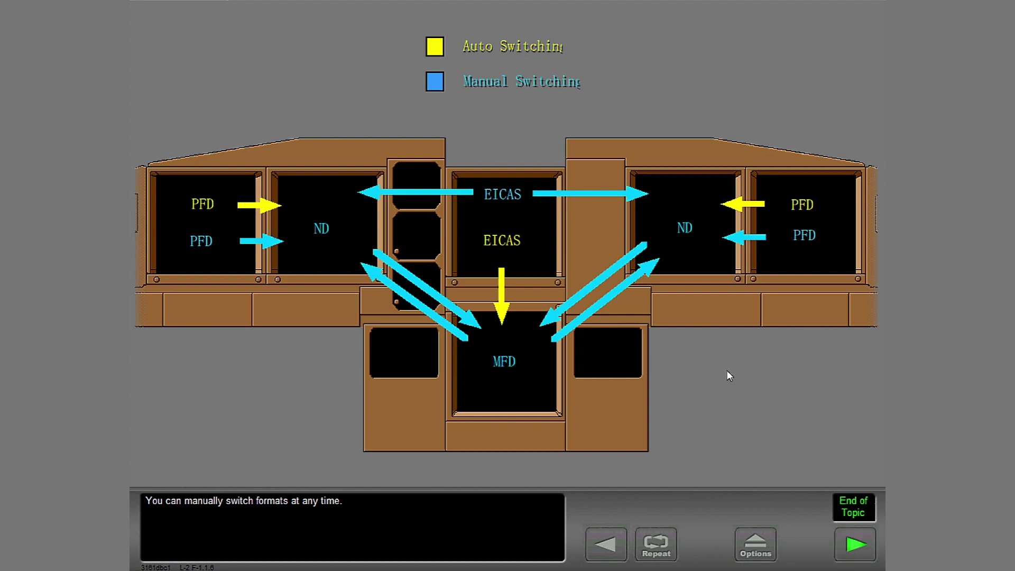
{"action": "left_click", "coordinate": [861, 552]}
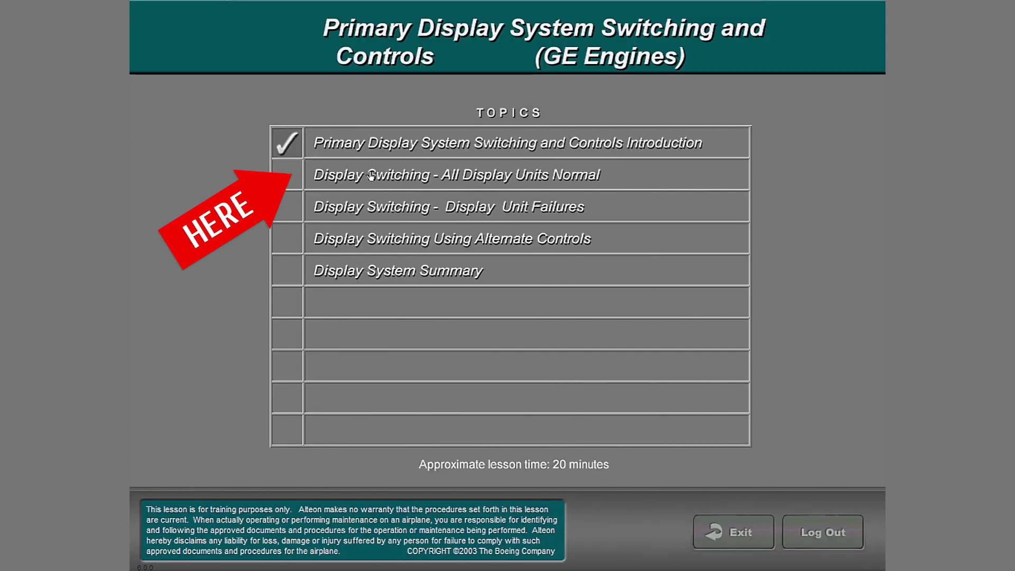
Step: Open the Display Switching - All Display Units Normal topic and identify the display select panel and the captain's and first officer's display switching panels
{"action": "left_click", "coordinate": [650, 179]}
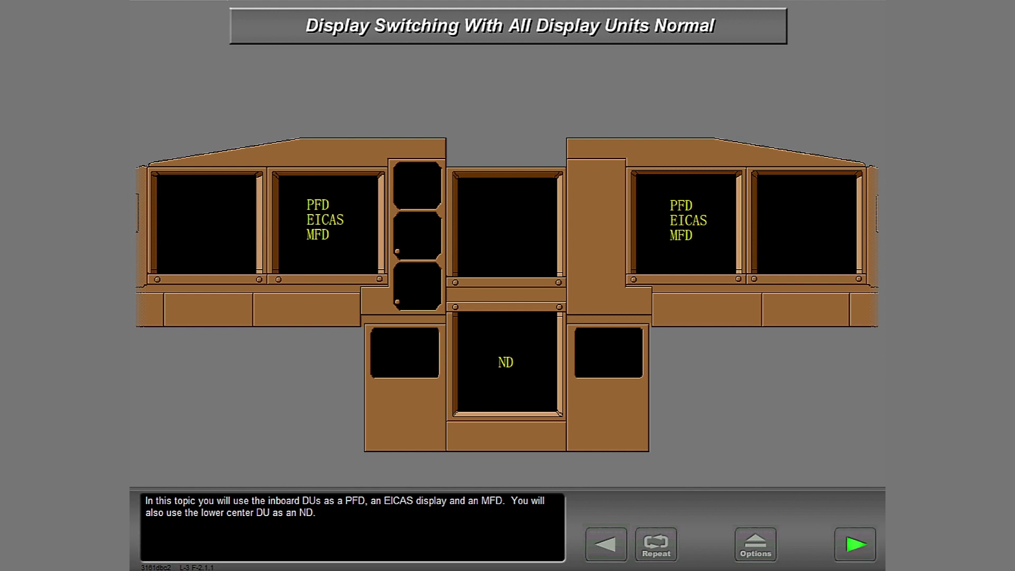
{"action": "left_click", "coordinate": [855, 544]}
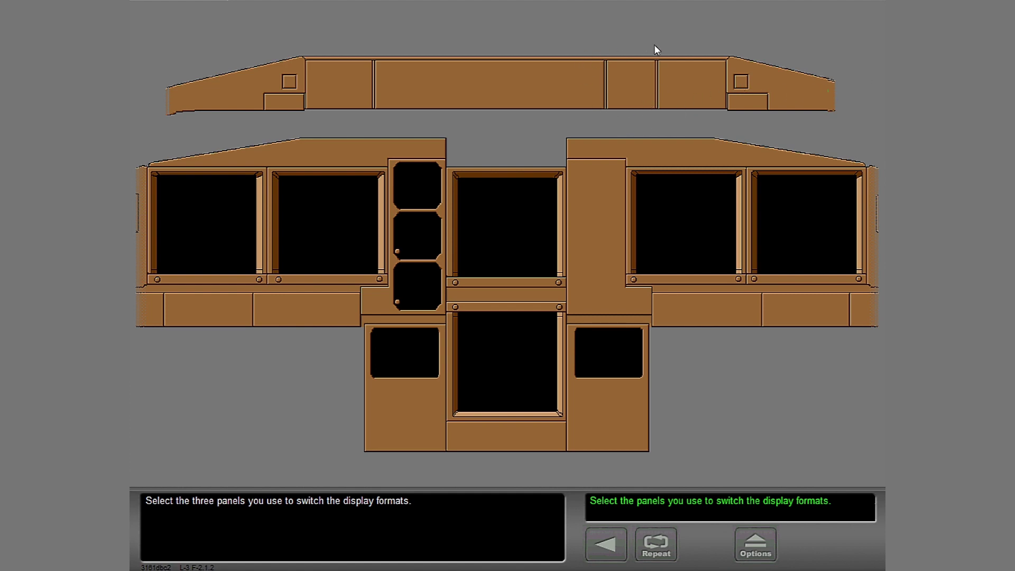
{"action": "left_click", "coordinate": [631, 83]}
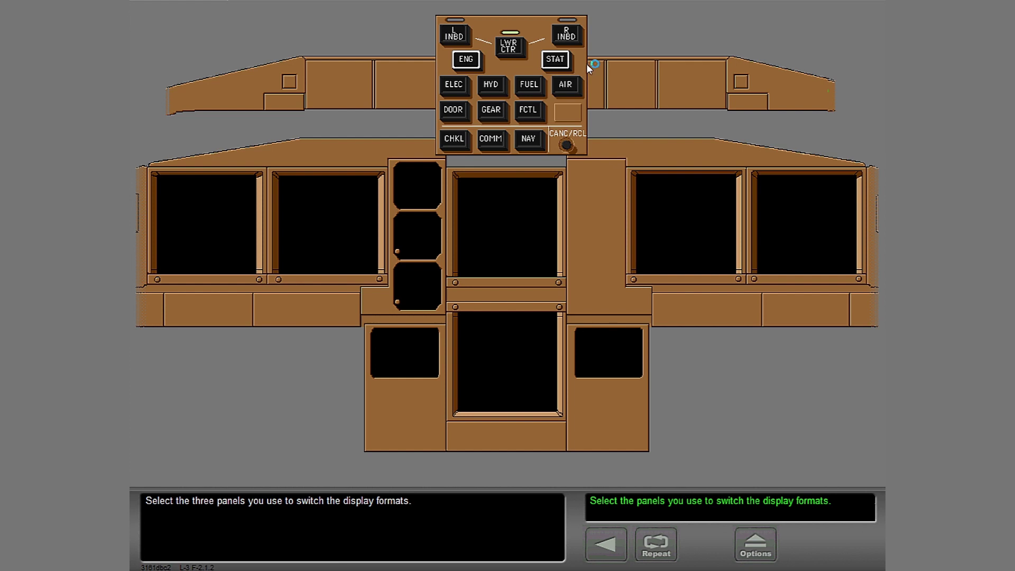
{"action": "left_click", "coordinate": [515, 47]}
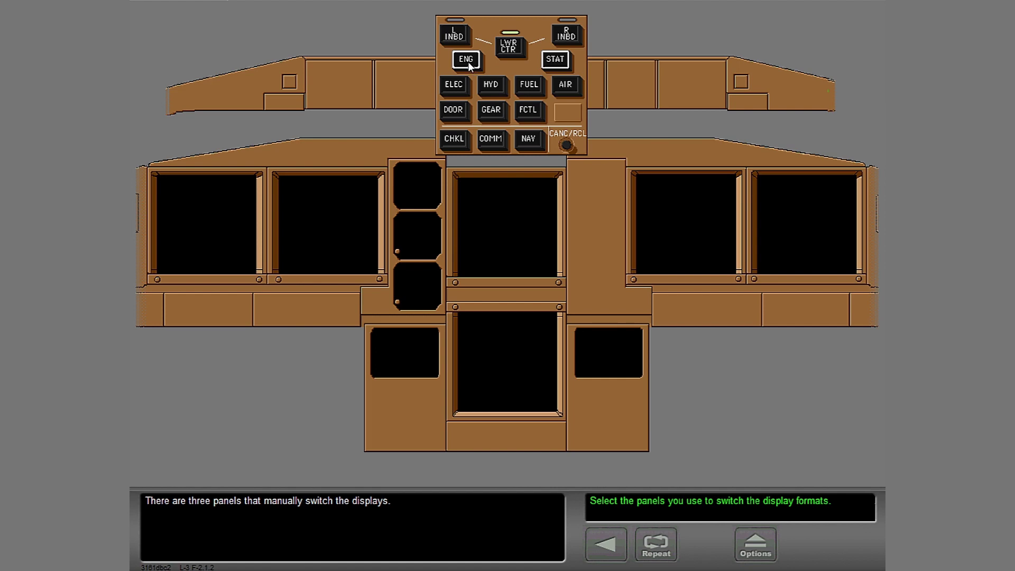
{"action": "left_click", "coordinate": [454, 39]}
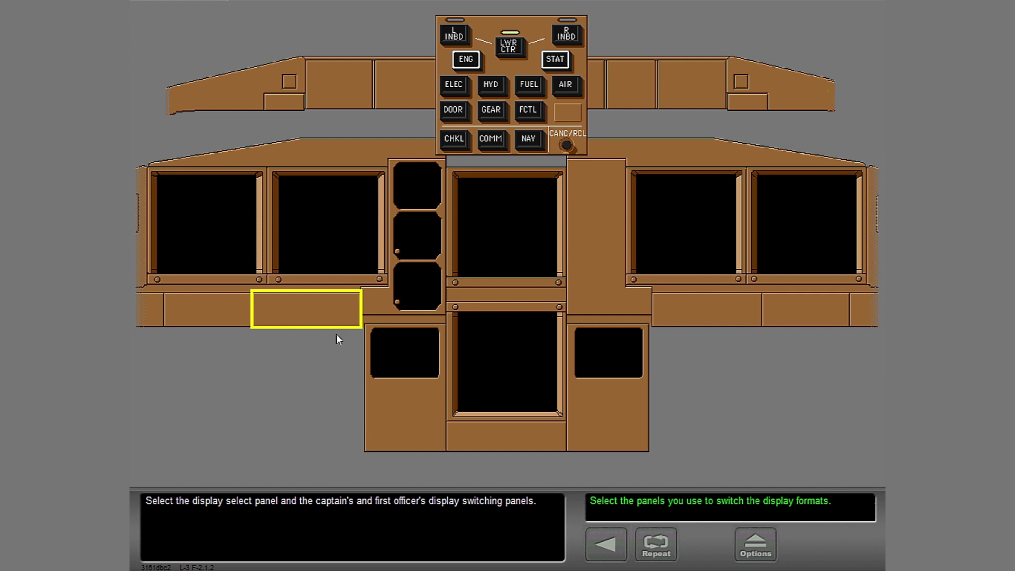
{"action": "left_click", "coordinate": [328, 319]}
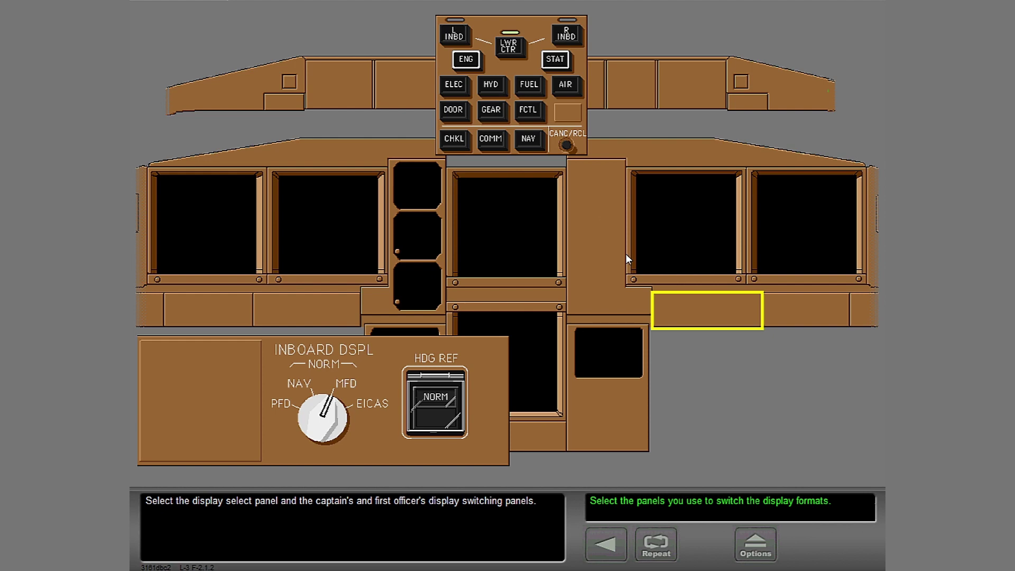
{"action": "left_click", "coordinate": [714, 322]}
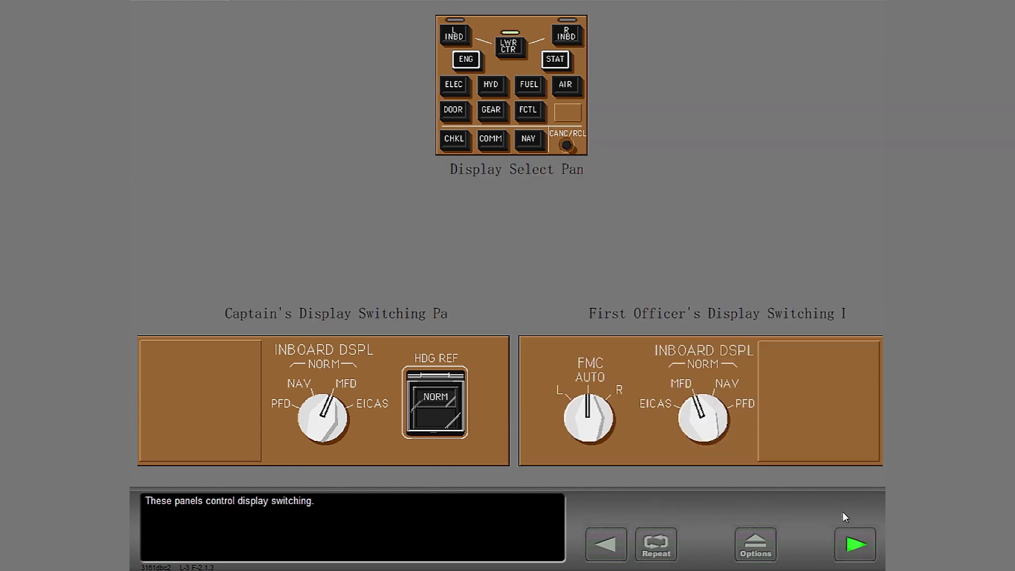
Step: Show the PFD and then the EICAS display on the captain's inboard DU using its inboard display selector
{"action": "left_click", "coordinate": [866, 550]}
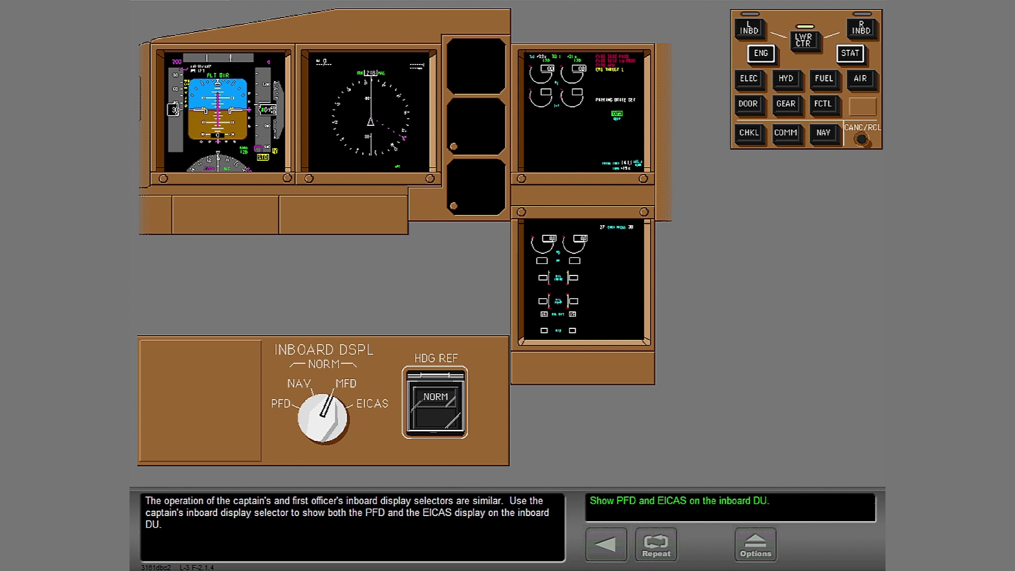
{"action": "left_click", "coordinate": [290, 405]}
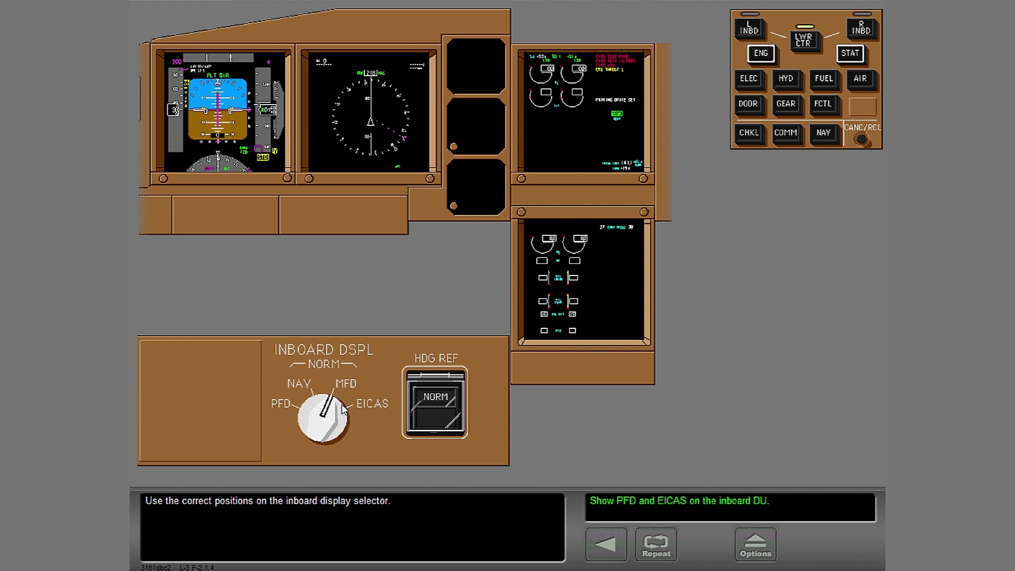
{"action": "left_click", "coordinate": [306, 383]}
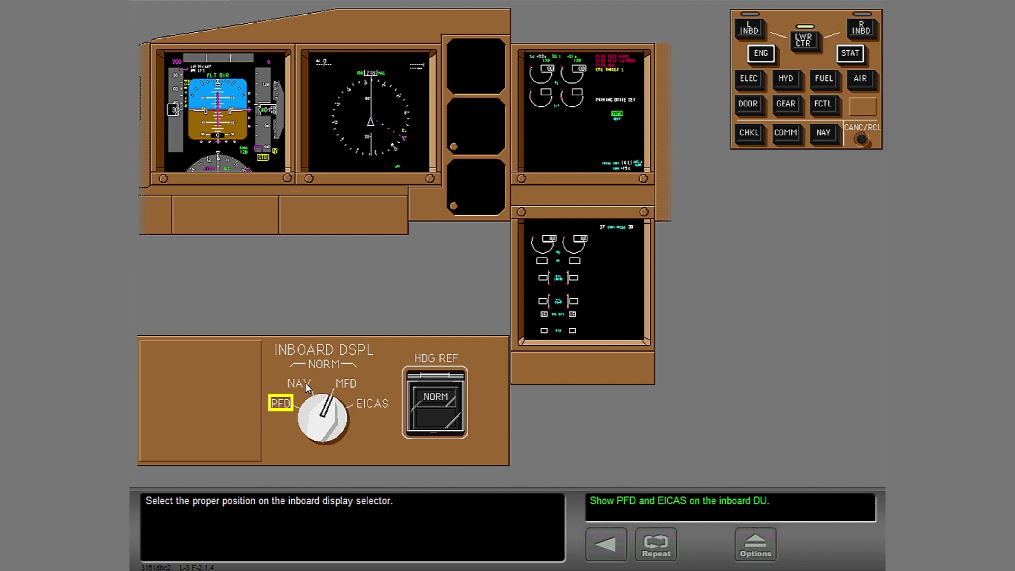
{"action": "left_click", "coordinate": [278, 408]}
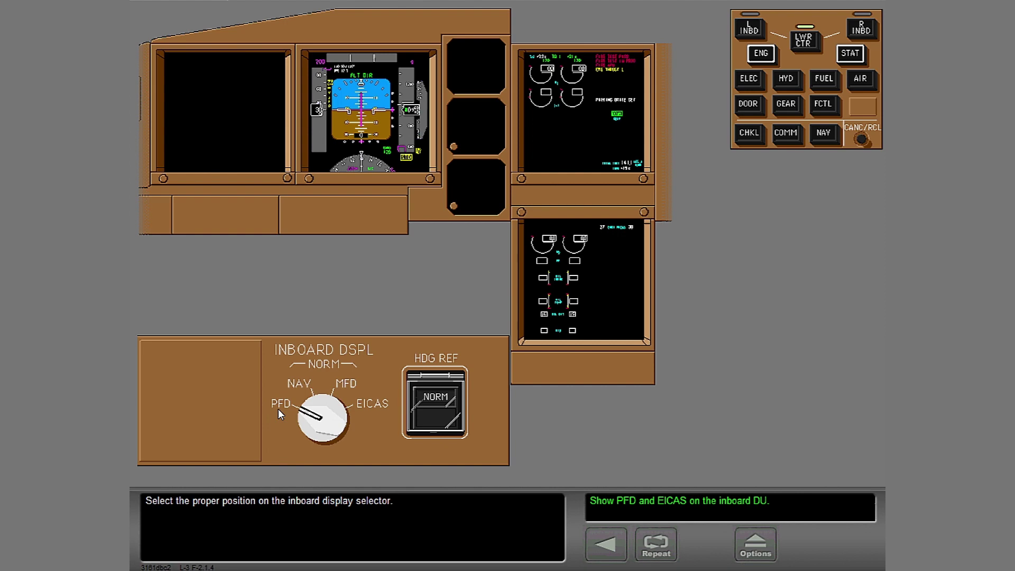
{"action": "left_click", "coordinate": [370, 404]}
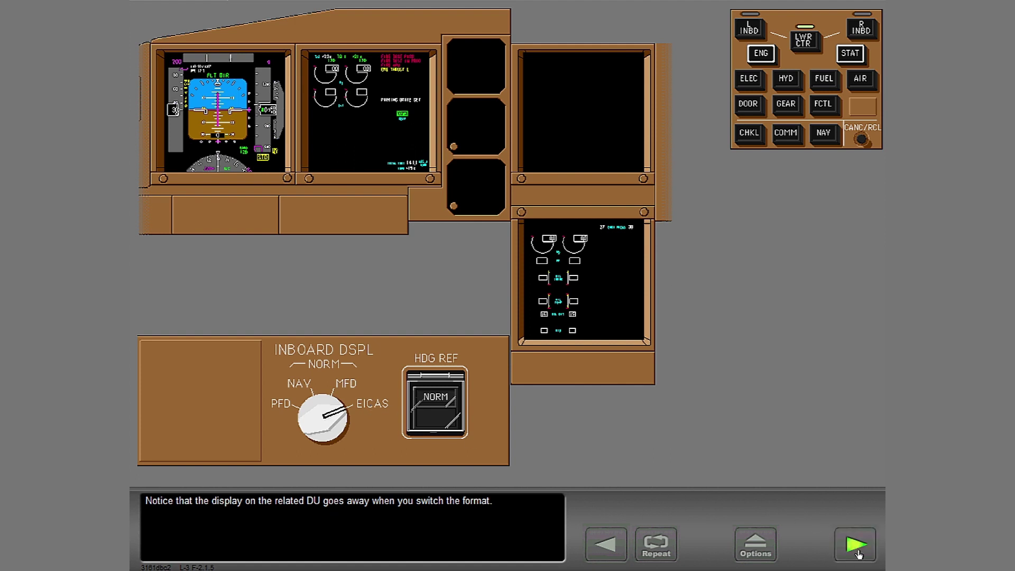
Step: Return the captain's displays to their normal configuration and continue to the task of changing the inboard DUs to MFDs
{"action": "left_click", "coordinate": [858, 550]}
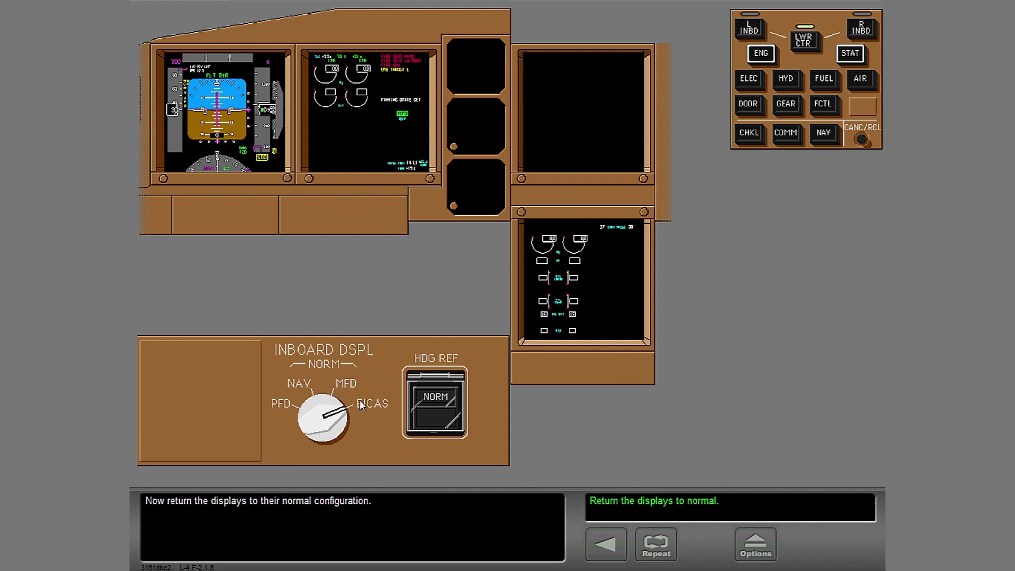
{"action": "left_click", "coordinate": [347, 384]}
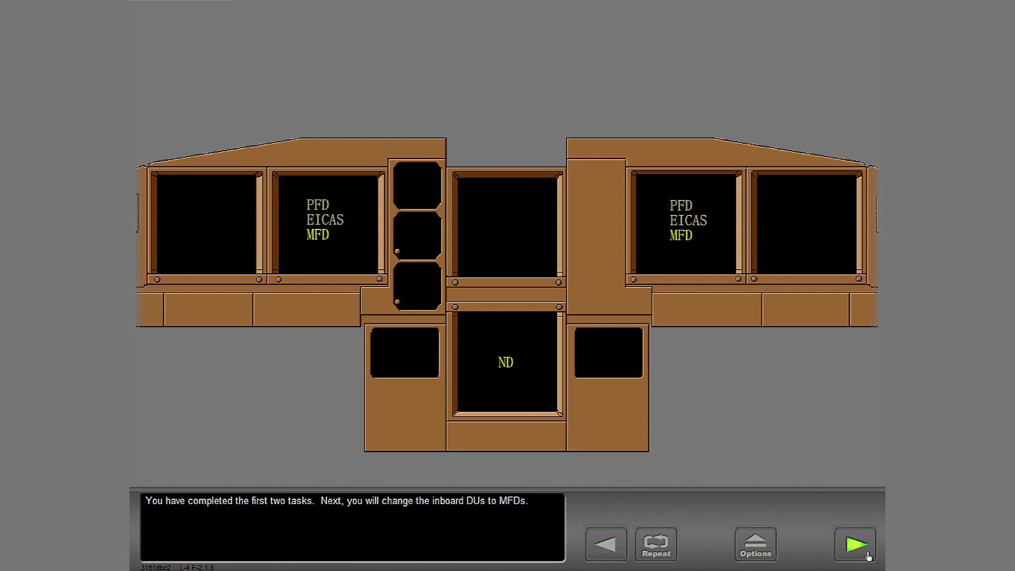
{"action": "left_click", "coordinate": [863, 549]}
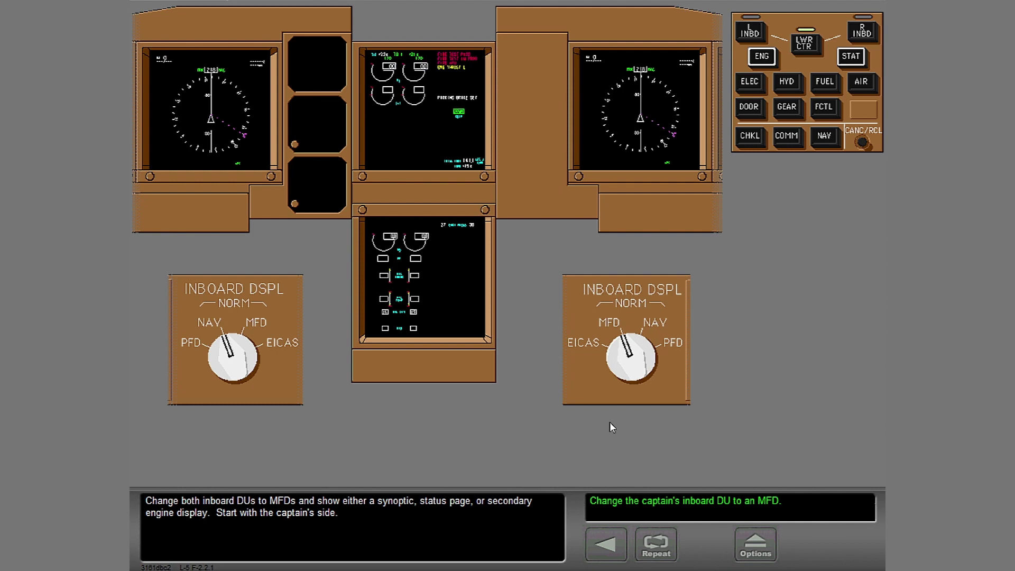
Step: Change the captain's inboard DU to an MFD and show the secondary engine display on it
{"action": "left_click", "coordinate": [258, 322]}
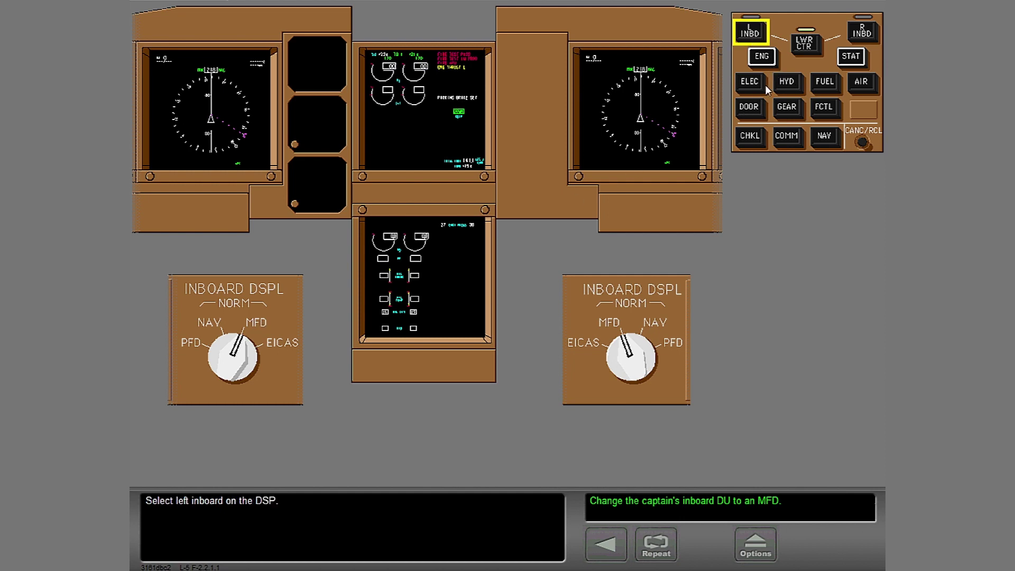
{"action": "left_click", "coordinate": [748, 33]}
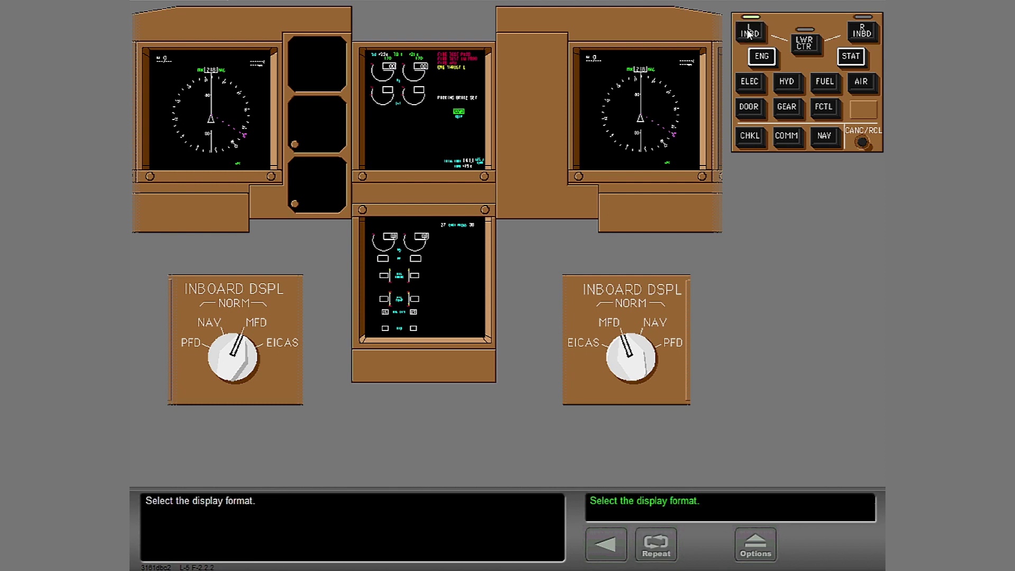
{"action": "left_click", "coordinate": [763, 58]}
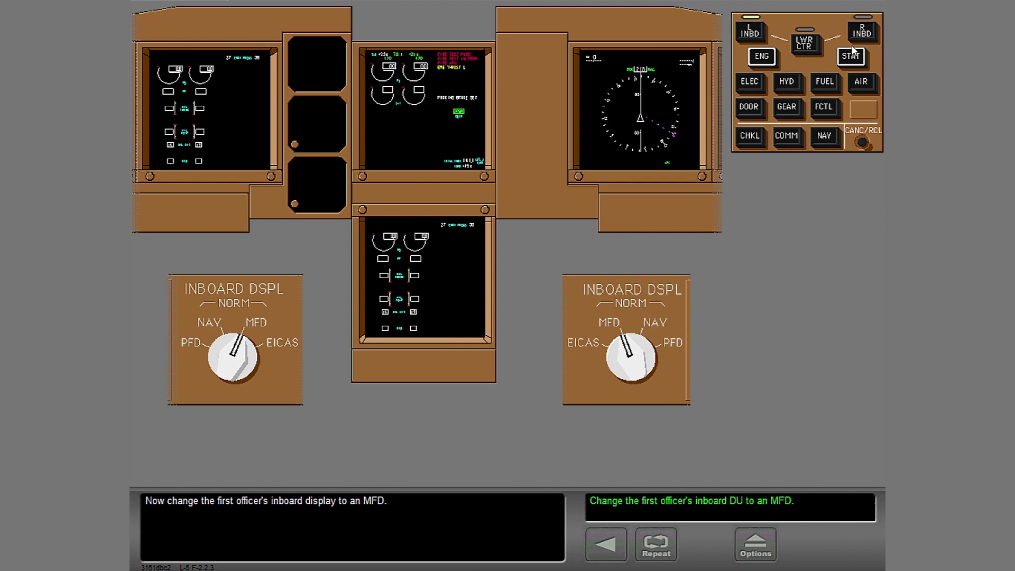
Step: Show the status page on the first officer's inboard DU and the fuel synoptic on the lower center DU
{"action": "left_click", "coordinate": [868, 36]}
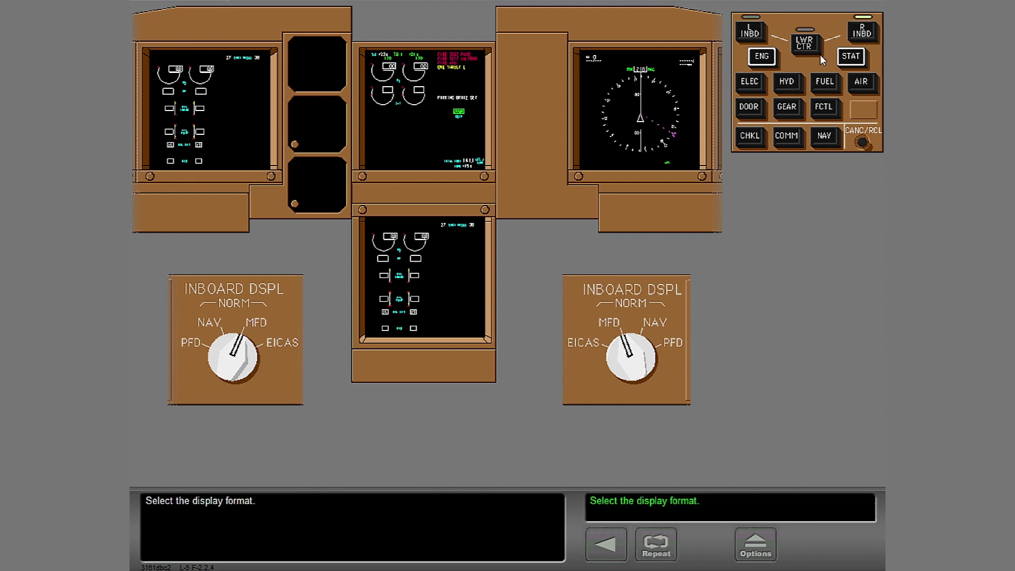
{"action": "left_click", "coordinate": [851, 61]}
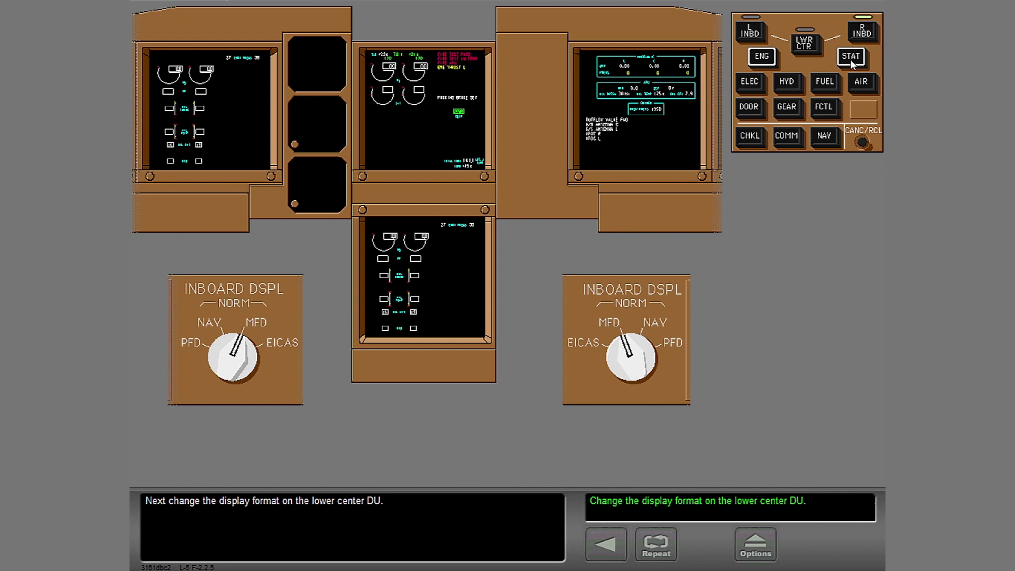
{"action": "left_click", "coordinate": [803, 46]}
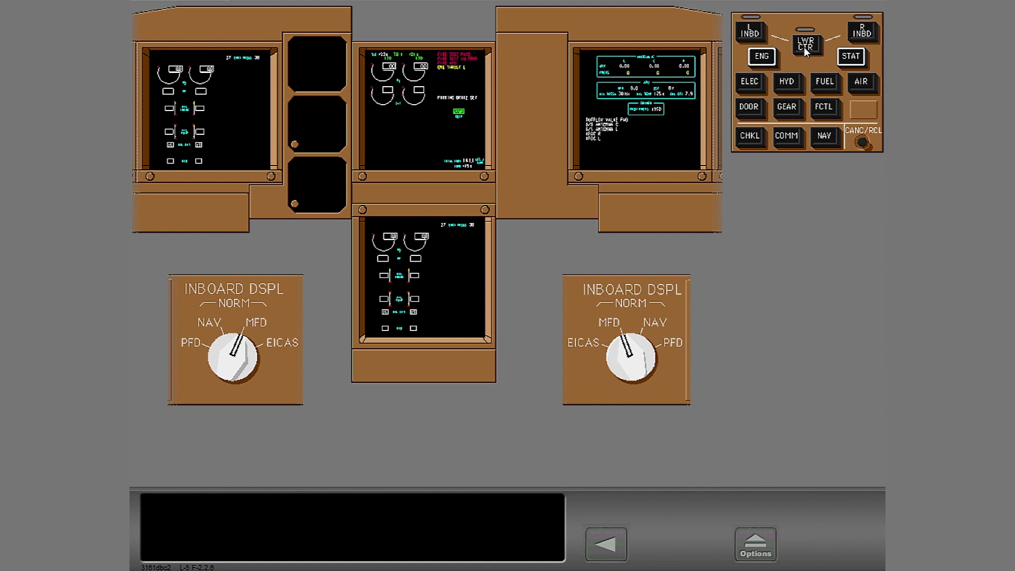
{"action": "left_click", "coordinate": [828, 86]}
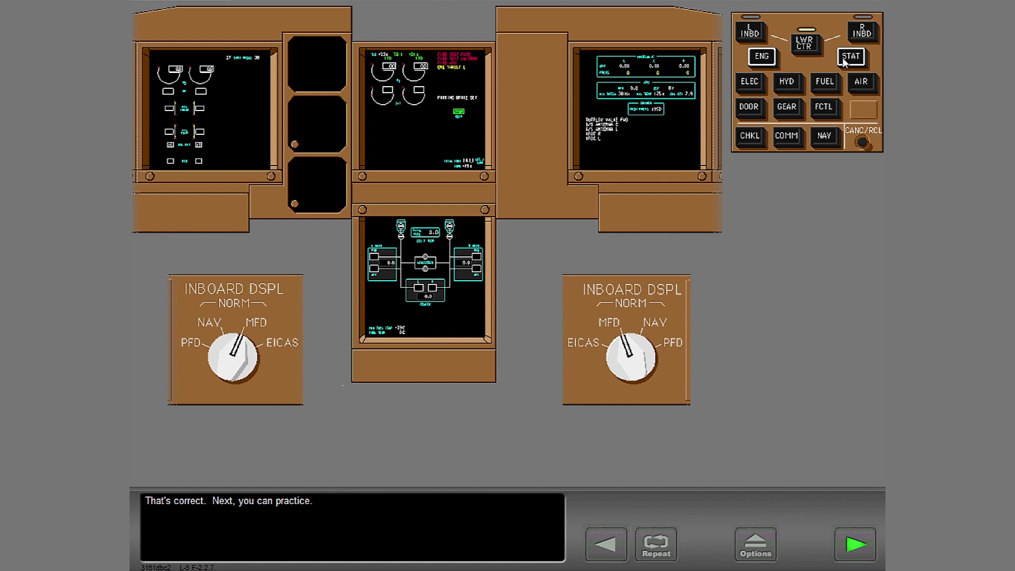
Step: Practice switching the lower center DU through the fuel, air, electrical, hydraulic, door, gear and flight control synoptics, and try the checklist function
{"action": "left_click", "coordinate": [864, 547]}
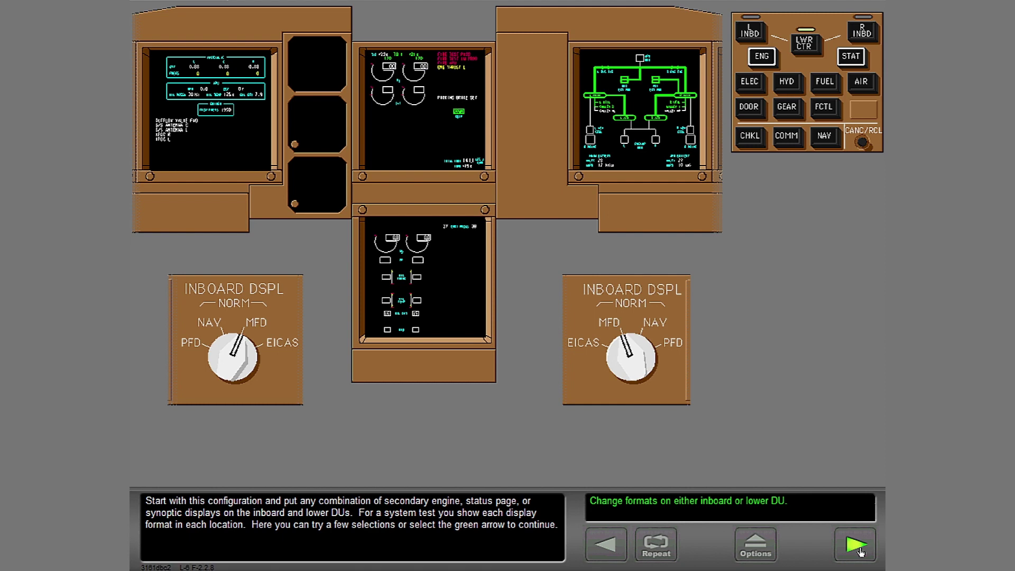
{"action": "left_click", "coordinate": [823, 81]}
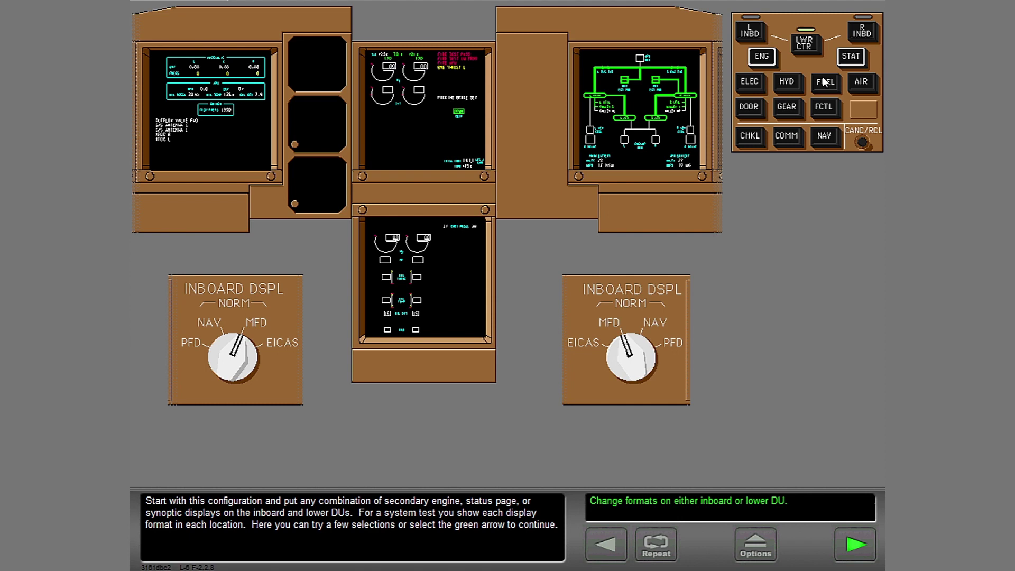
{"action": "left_click", "coordinate": [859, 82]}
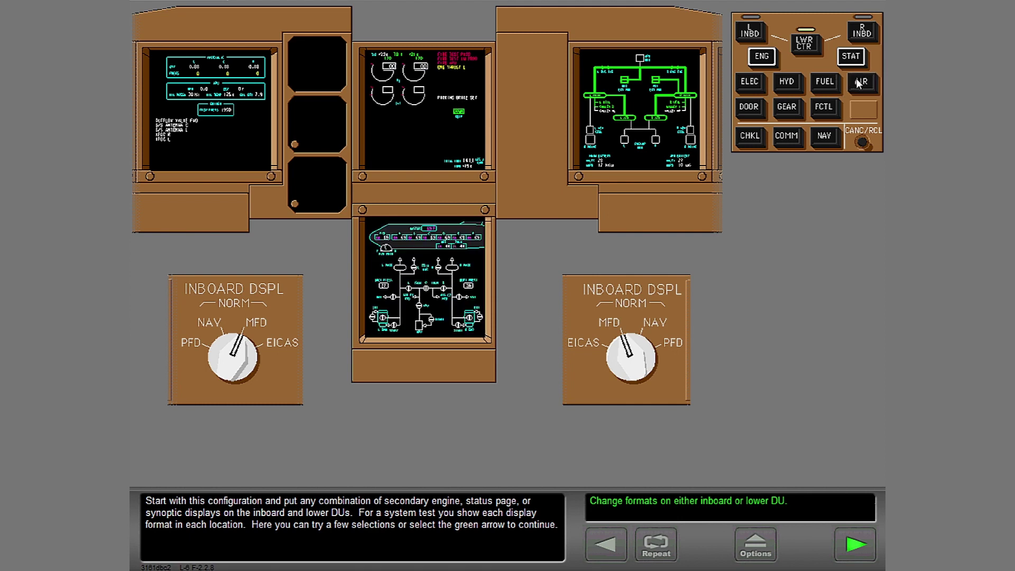
{"action": "left_click", "coordinate": [759, 83]}
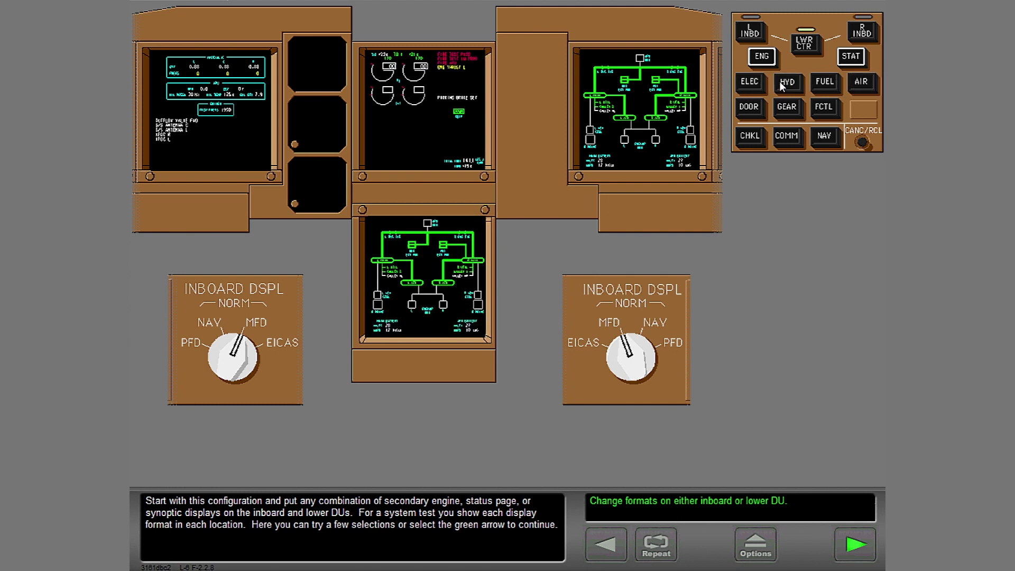
{"action": "left_click", "coordinate": [781, 84]}
{"action": "left_click", "coordinate": [751, 108]}
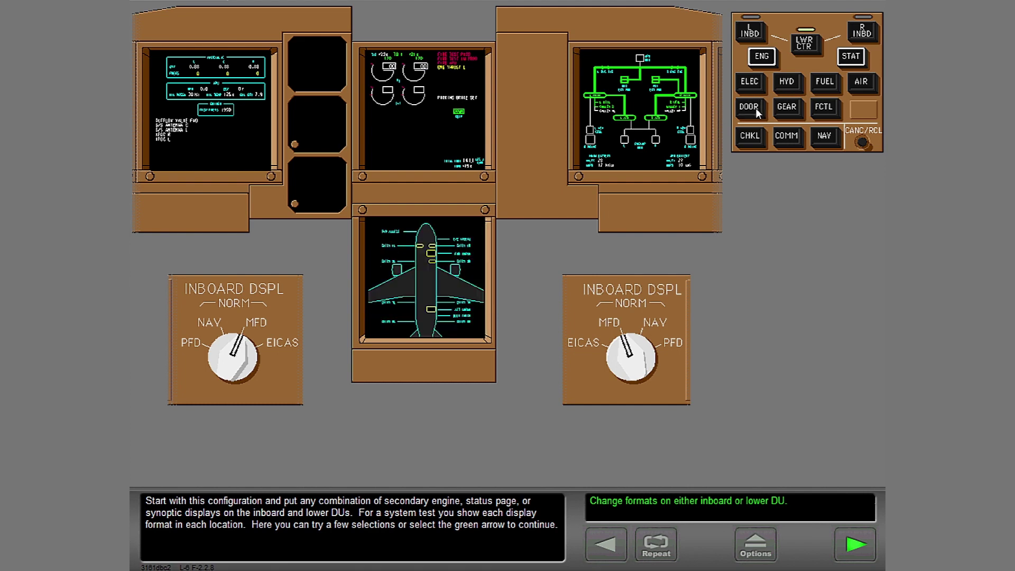
{"action": "left_click", "coordinate": [785, 110]}
{"action": "left_click", "coordinate": [823, 110]}
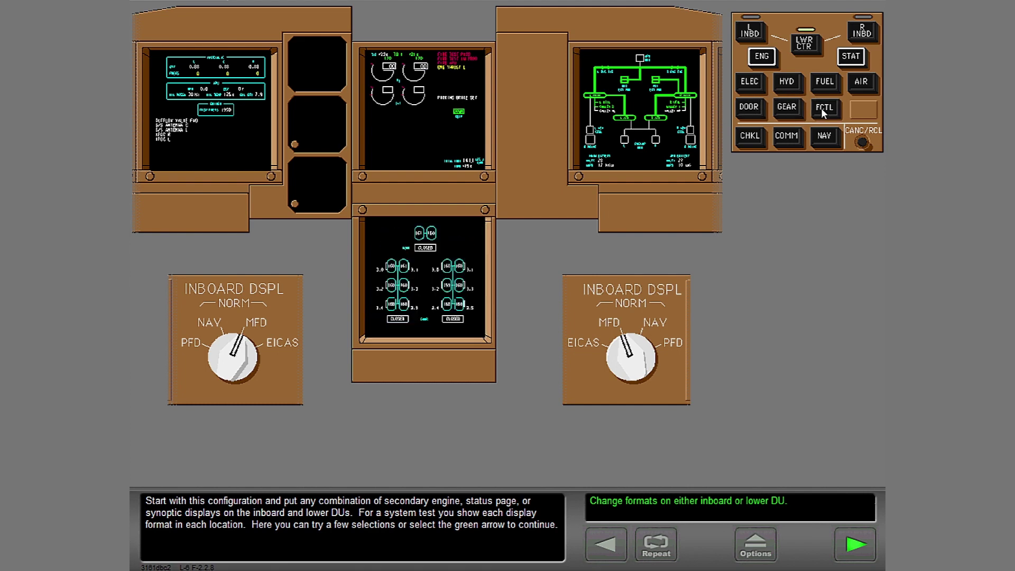
{"action": "left_click", "coordinate": [756, 138]}
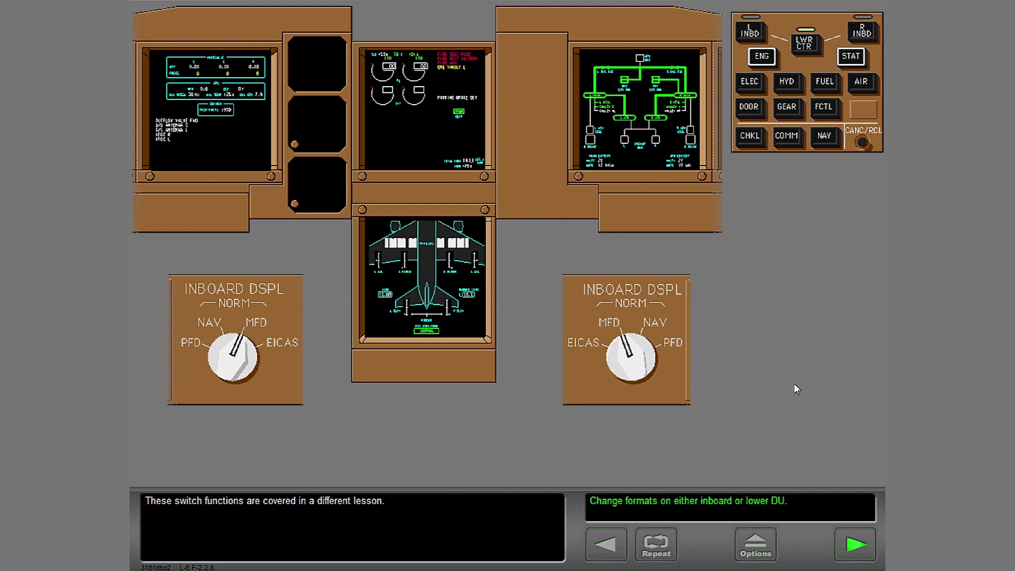
Step: Return both inboard DUs to NAV, show the secondary engine display on the lower center DU, and continue the lesson
{"action": "left_click", "coordinate": [855, 545]}
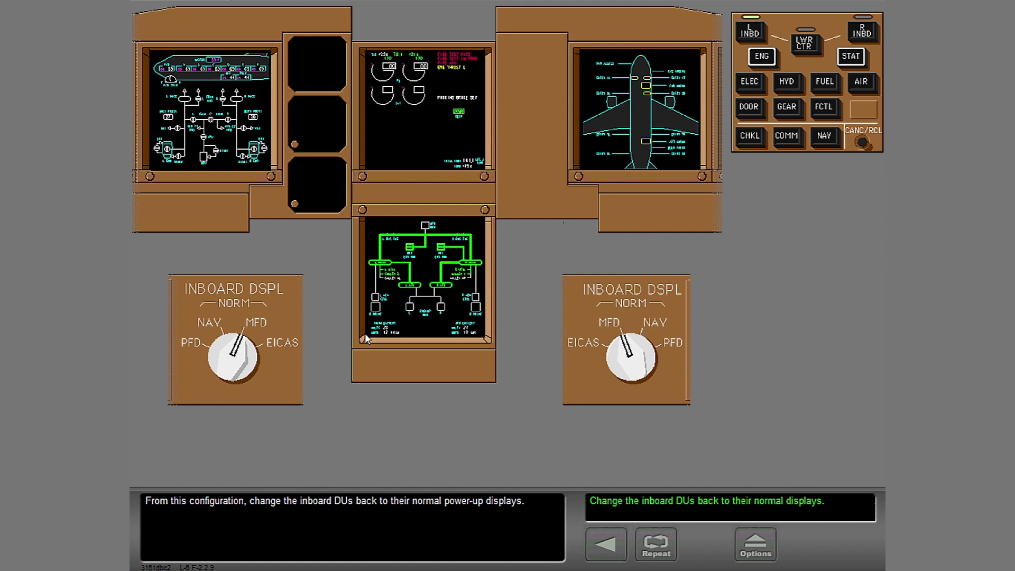
{"action": "left_click", "coordinate": [211, 323]}
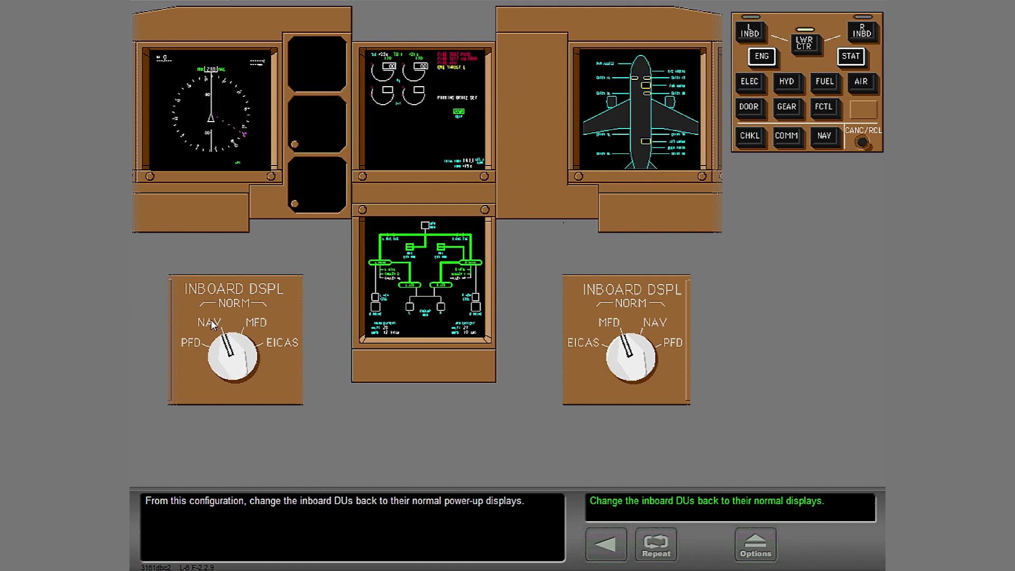
{"action": "left_click", "coordinate": [655, 324]}
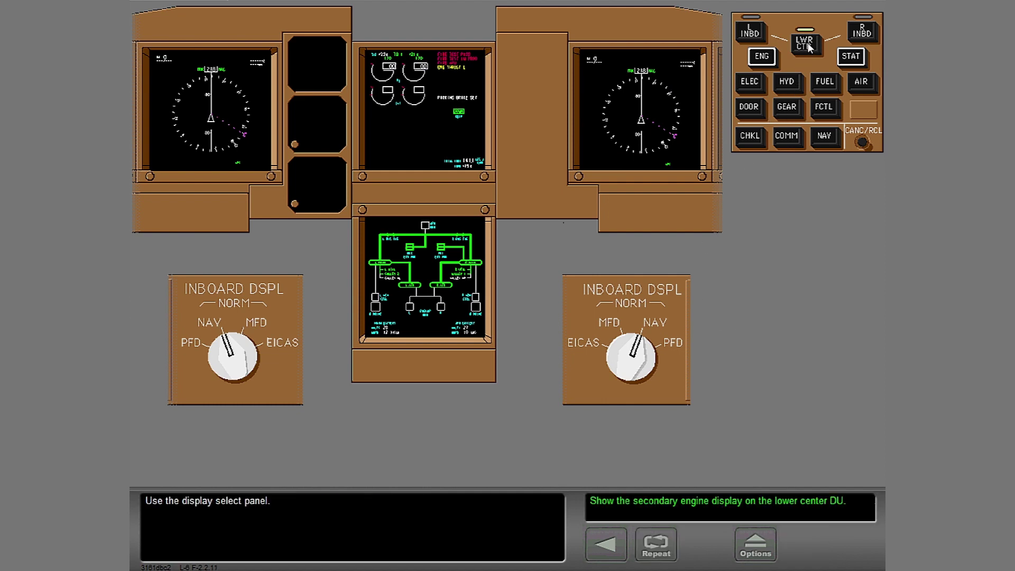
{"action": "left_click", "coordinate": [762, 60]}
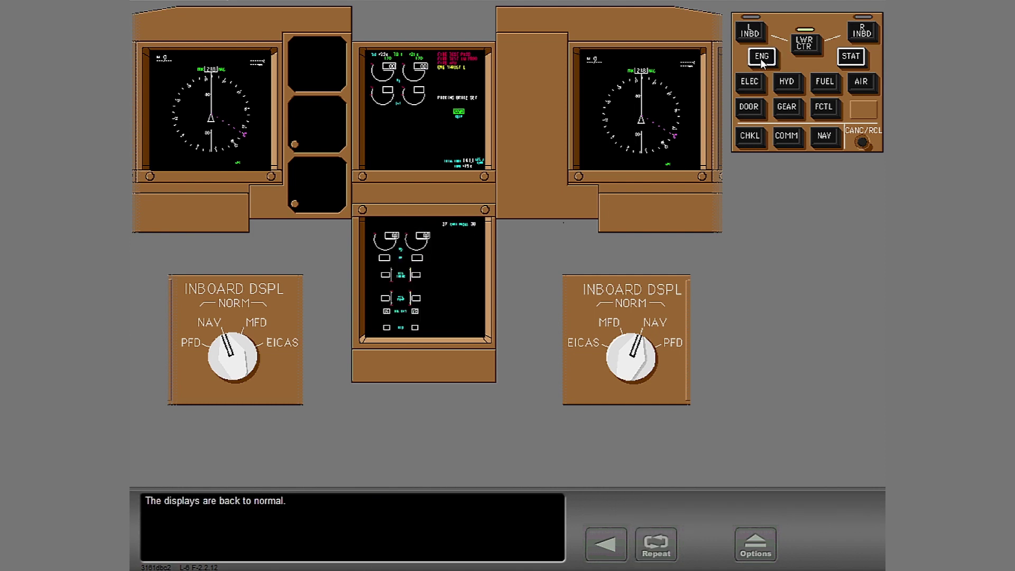
{"action": "left_click", "coordinate": [865, 547]}
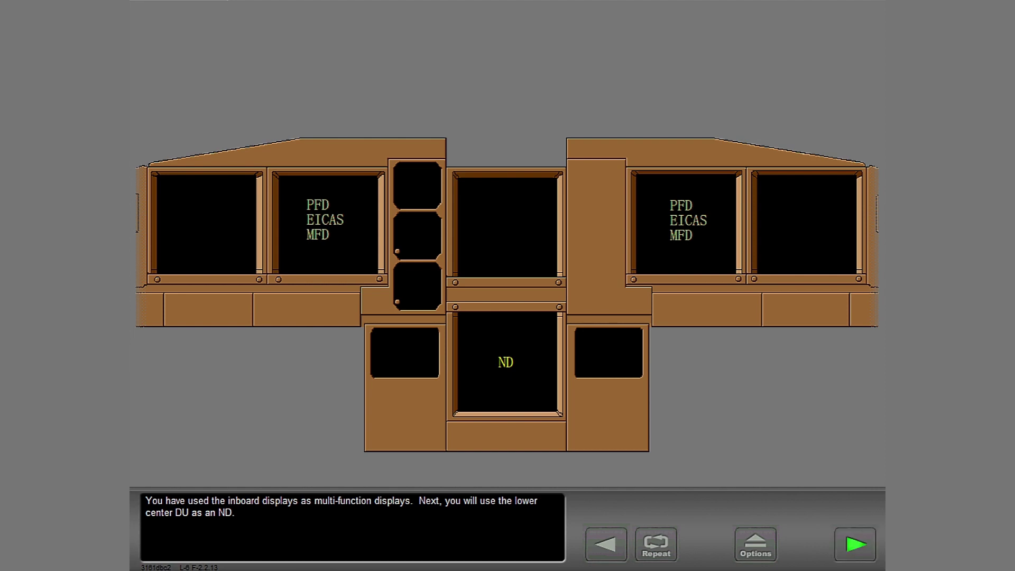
Step: Show an ND on the lower center DU and answer that it is the captain's ND
{"action": "left_click", "coordinate": [856, 546]}
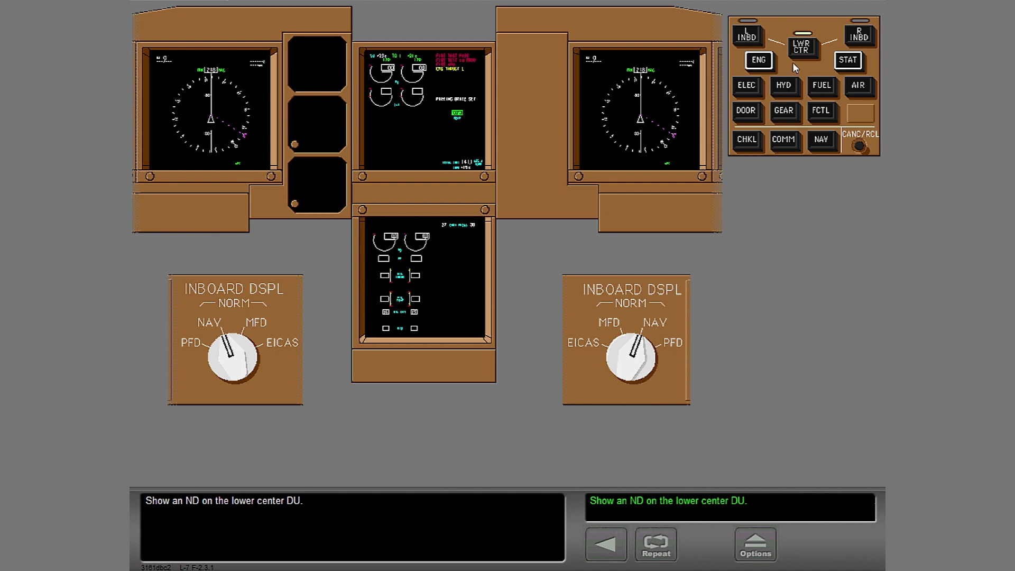
{"action": "left_click", "coordinate": [801, 46]}
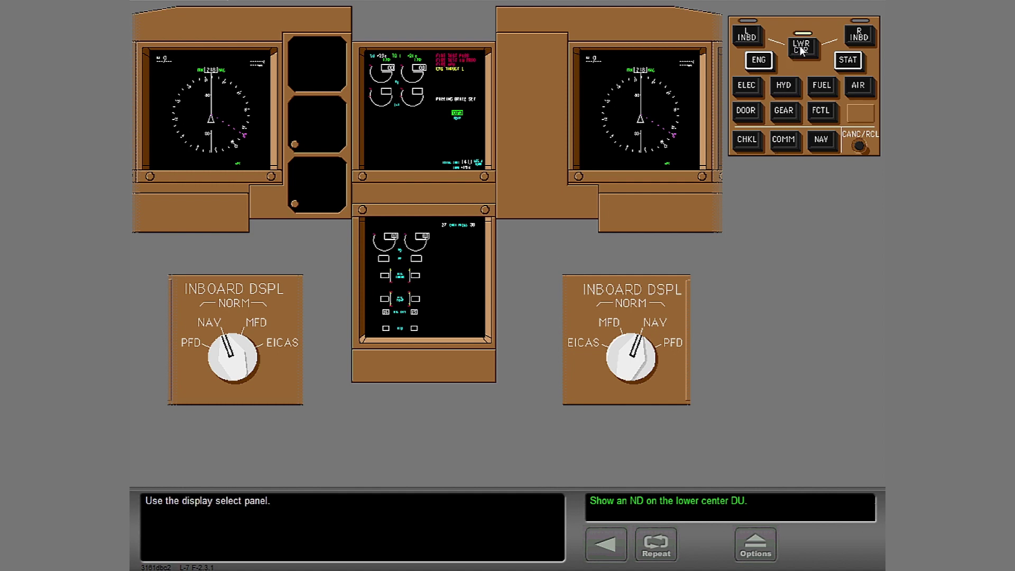
{"action": "left_click", "coordinate": [821, 144]}
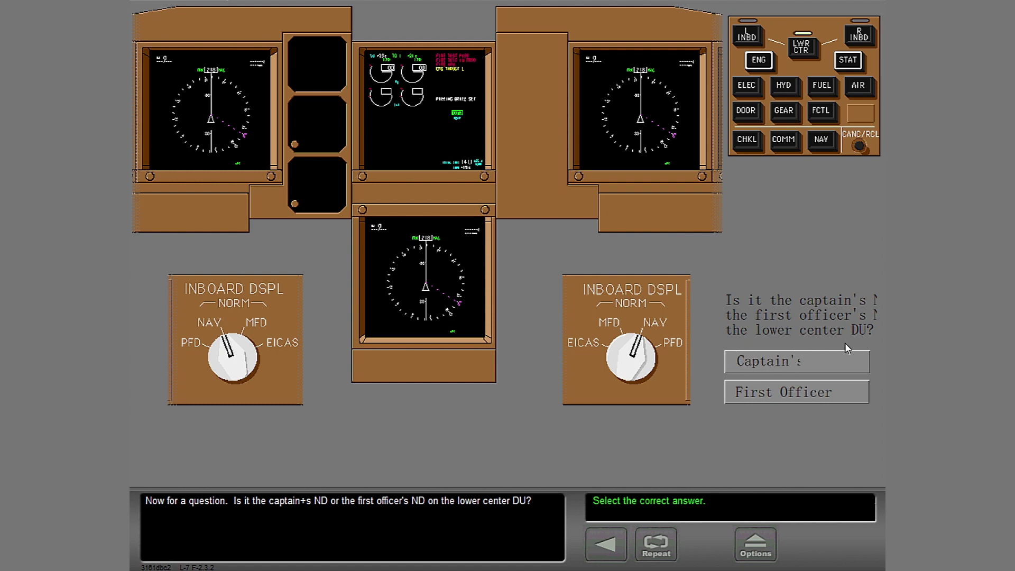
{"action": "left_click", "coordinate": [778, 358]}
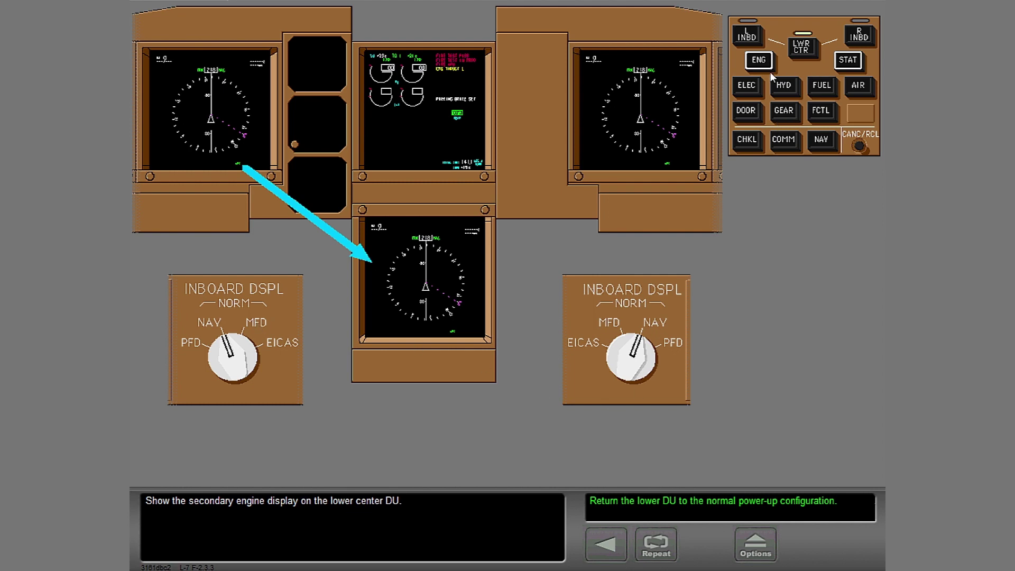
Step: Return the lower center DU to the secondary engine display and open the Display Switching - Display Unit Failures topic
{"action": "left_click", "coordinate": [759, 60]}
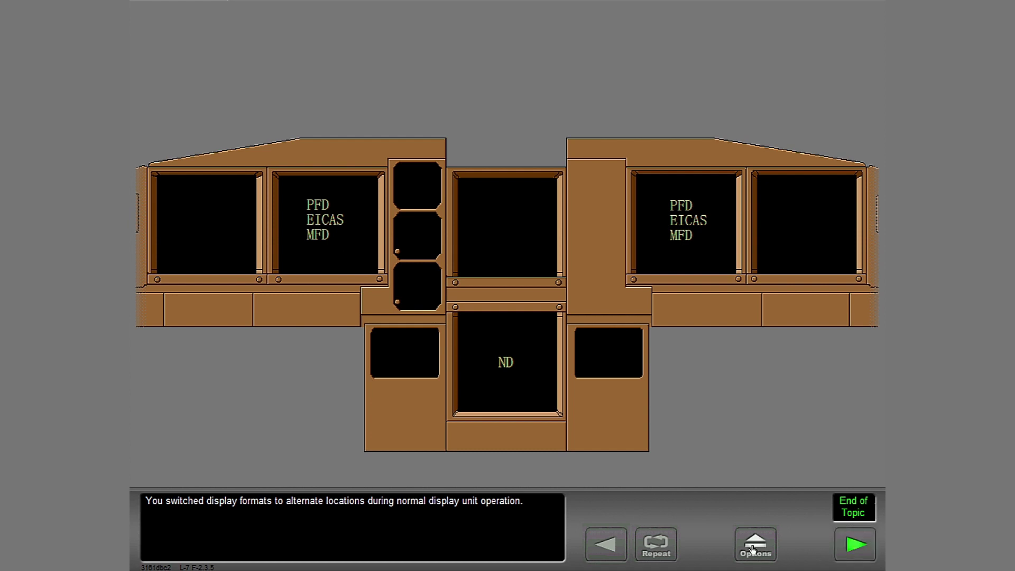
{"action": "left_click", "coordinate": [855, 546]}
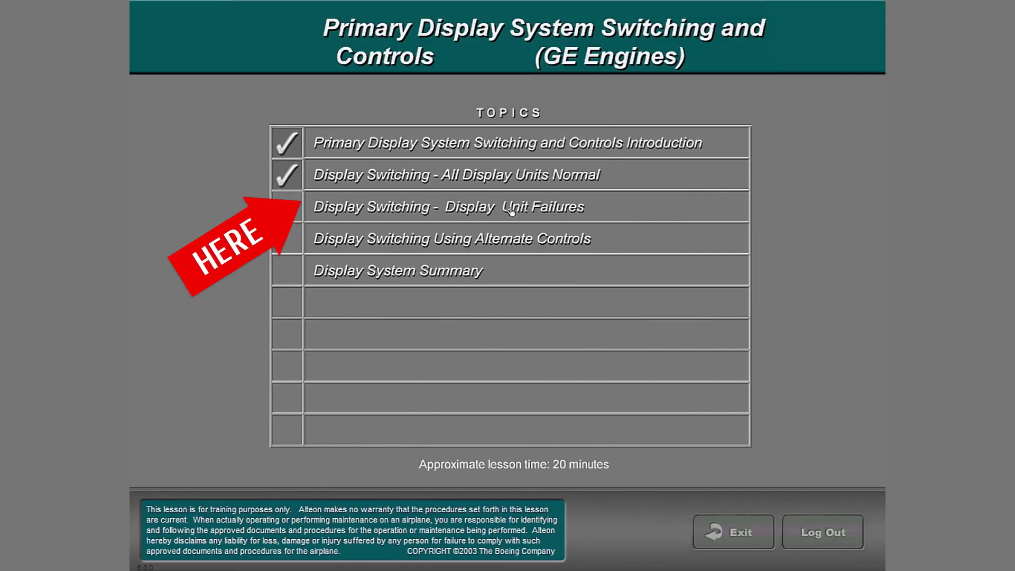
{"action": "left_click", "coordinate": [595, 209]}
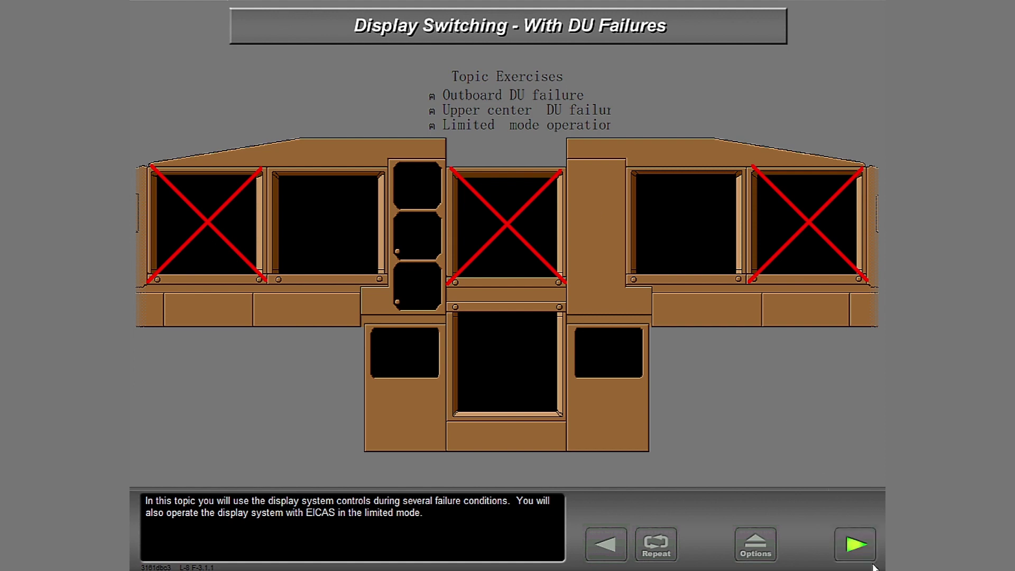
Step: In the outboard DU failure exercise, set the captain's inboard display selector to PFD, NAV and EICAS in turn
{"action": "left_click", "coordinate": [856, 544]}
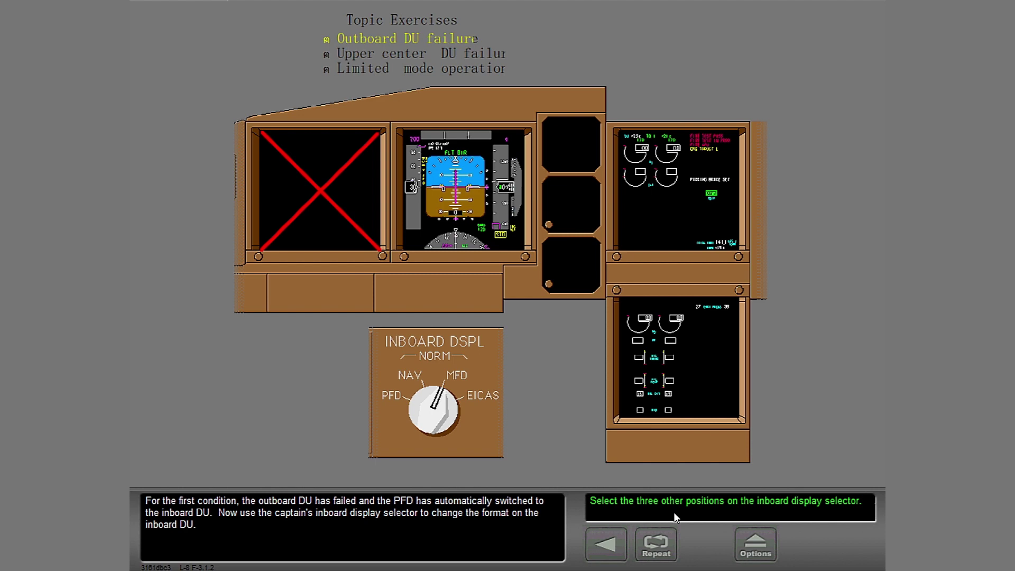
{"action": "left_click", "coordinate": [392, 397]}
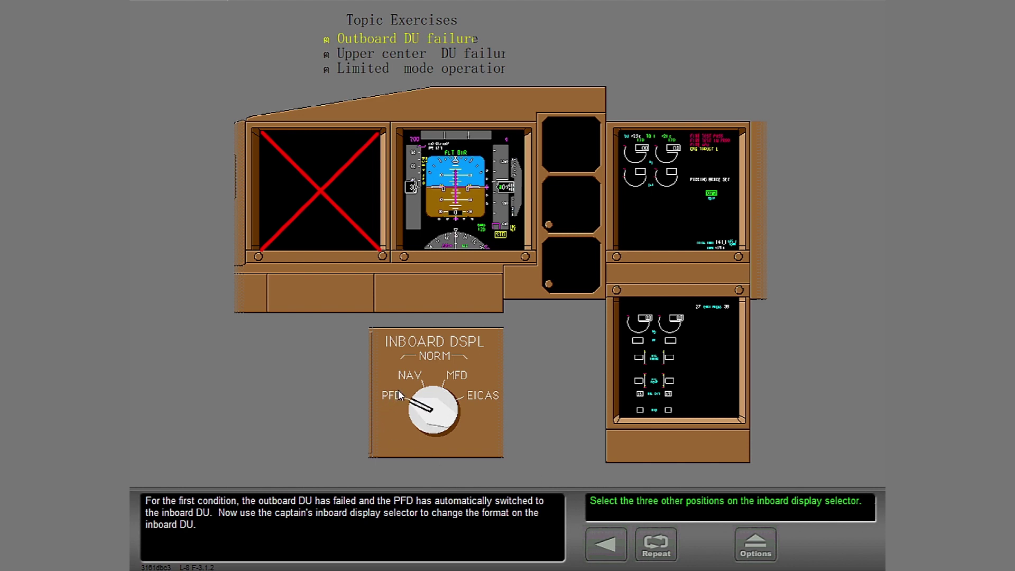
{"action": "left_click", "coordinate": [414, 371]}
{"action": "left_click", "coordinate": [489, 395]}
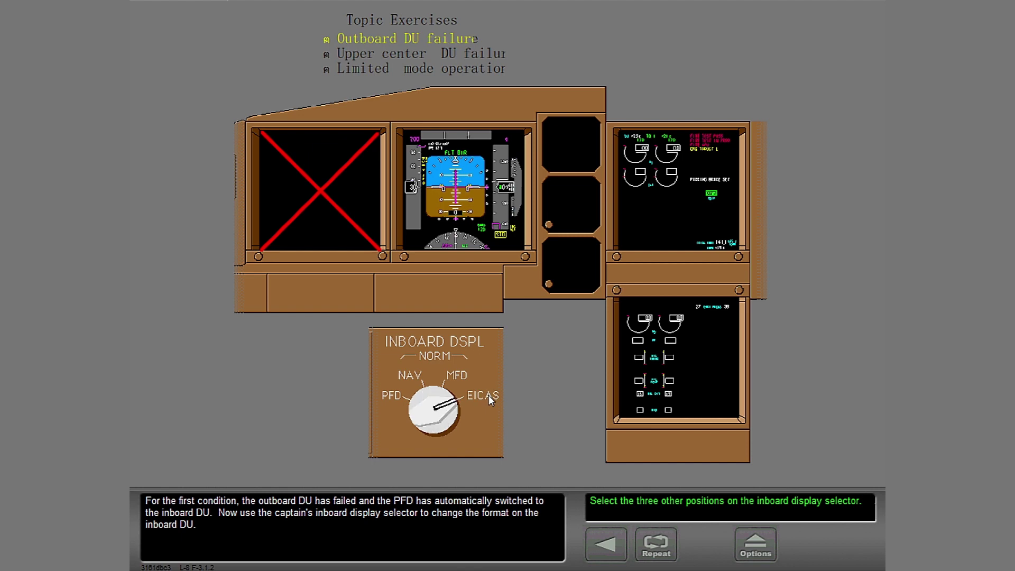
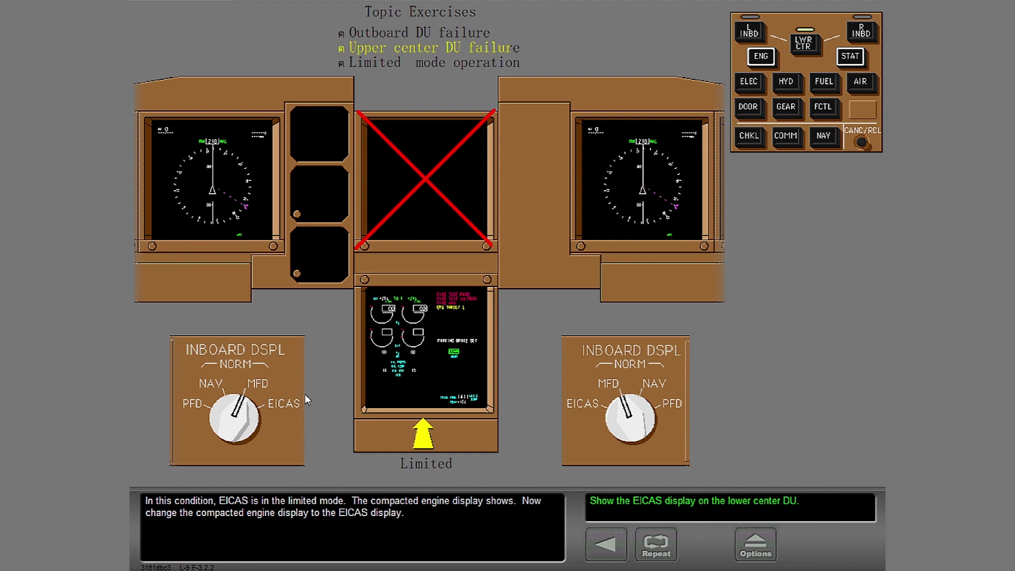
Step: With the upper center DU failed, switch the lower center DU to the EICAS display and back to the compacted engine display
{"action": "left_click", "coordinate": [282, 402]}
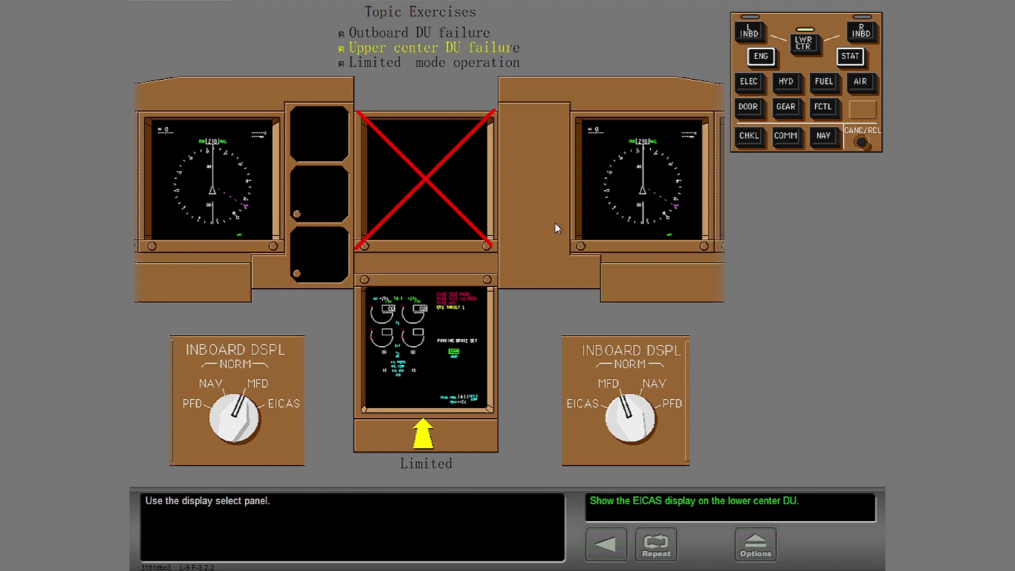
{"action": "left_click", "coordinate": [806, 47]}
{"action": "left_click", "coordinate": [760, 59]}
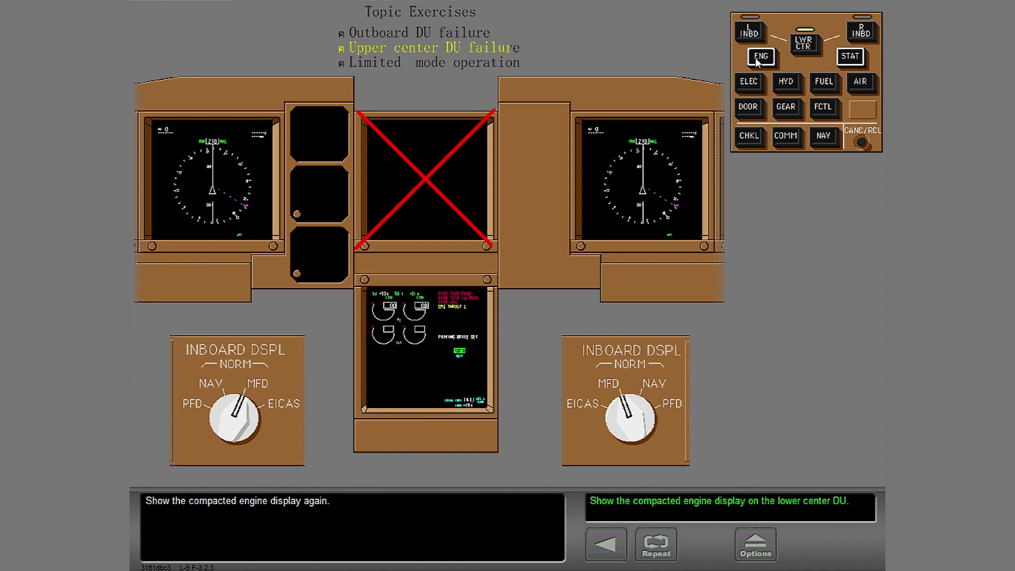
{"action": "left_click", "coordinate": [759, 59]}
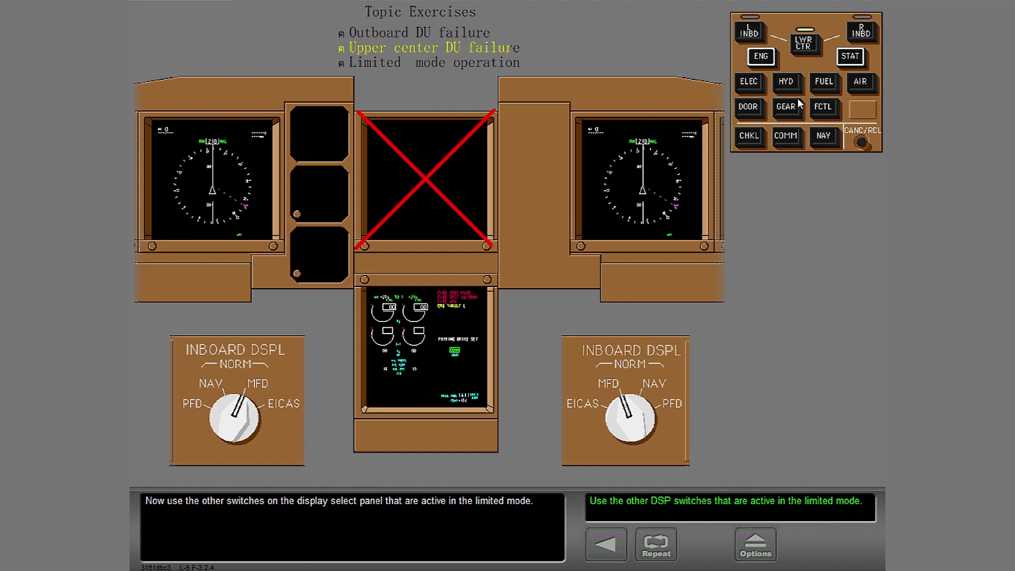
Step: Show the fuel data and the air data on the compacted engine display in limited mode
{"action": "left_click", "coordinate": [853, 57]}
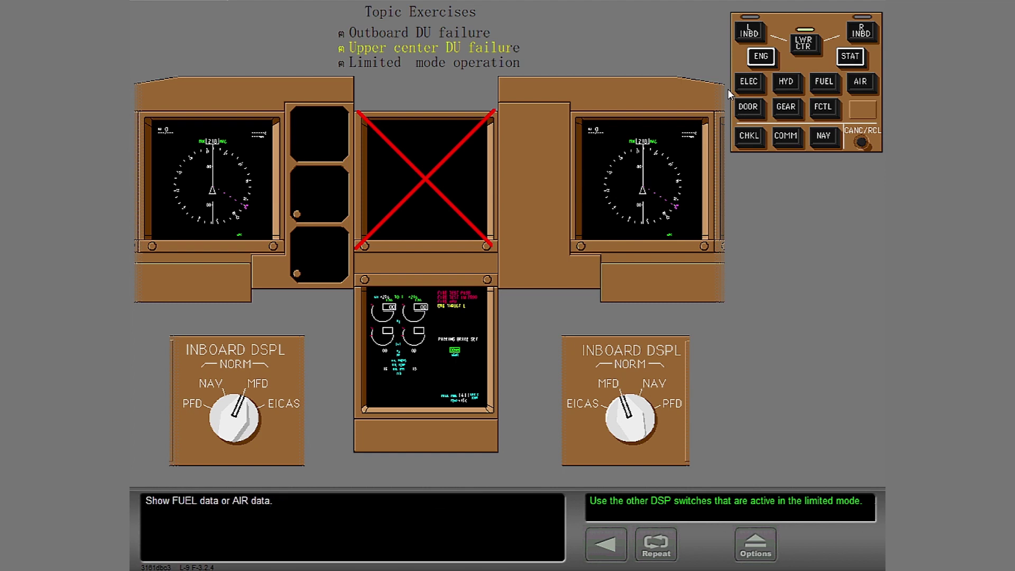
{"action": "left_click", "coordinate": [829, 88]}
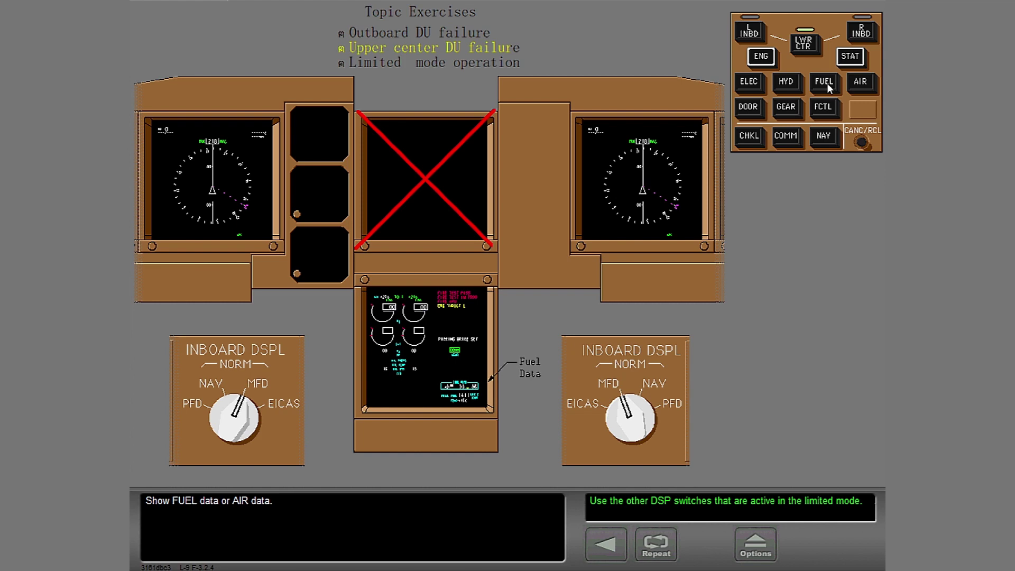
{"action": "left_click", "coordinate": [866, 88]}
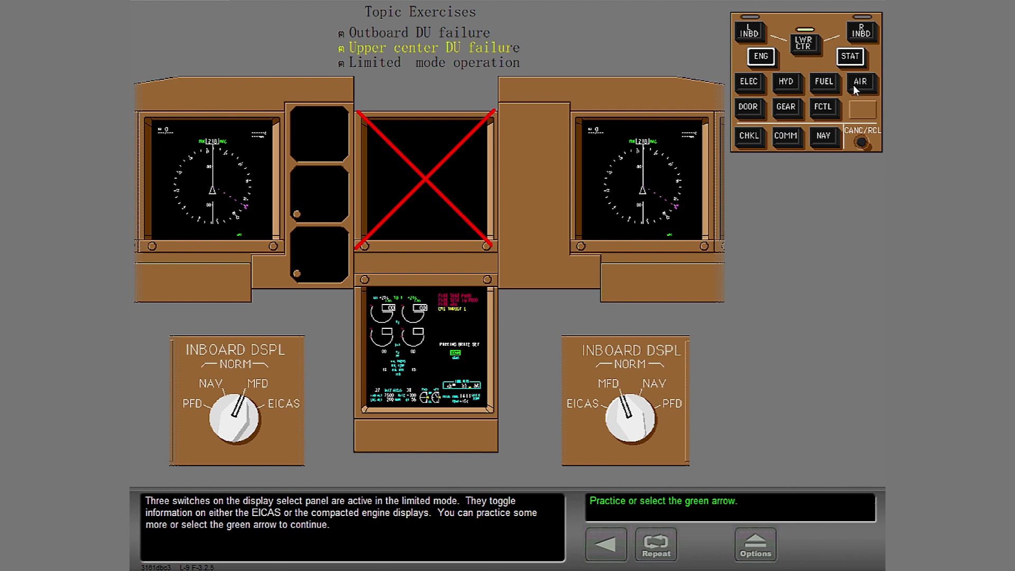
Step: Practice toggling the fuel and air data on the lower center DU and continue to the limited mode operation exercise
{"action": "left_click", "coordinate": [823, 87]}
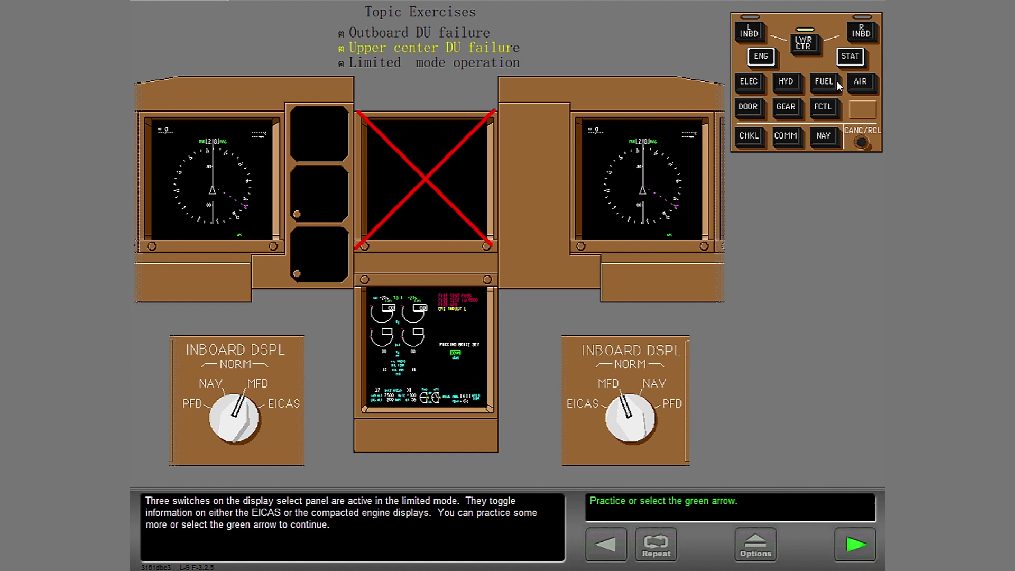
{"action": "left_click", "coordinate": [866, 85]}
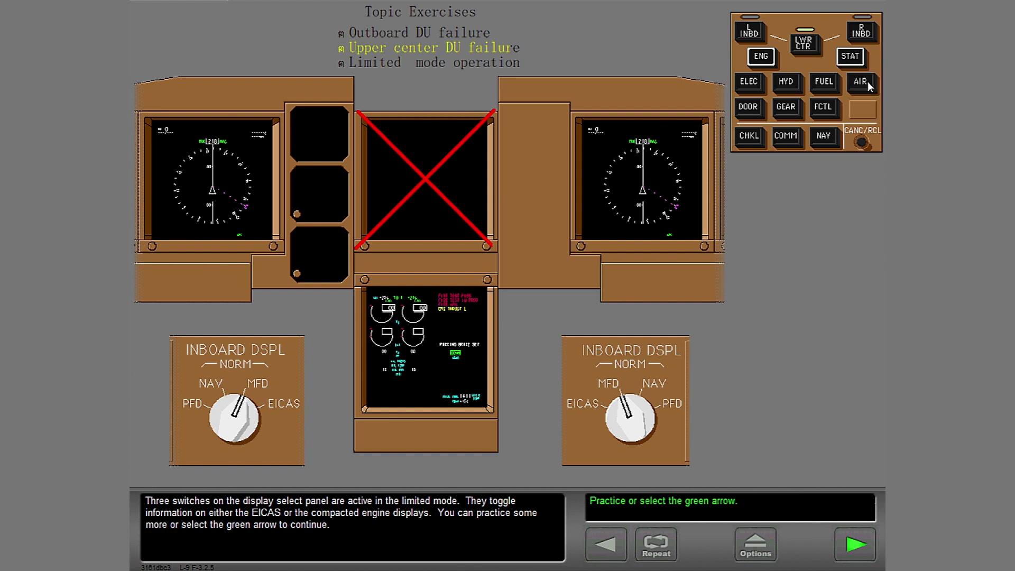
{"action": "left_click", "coordinate": [865, 86]}
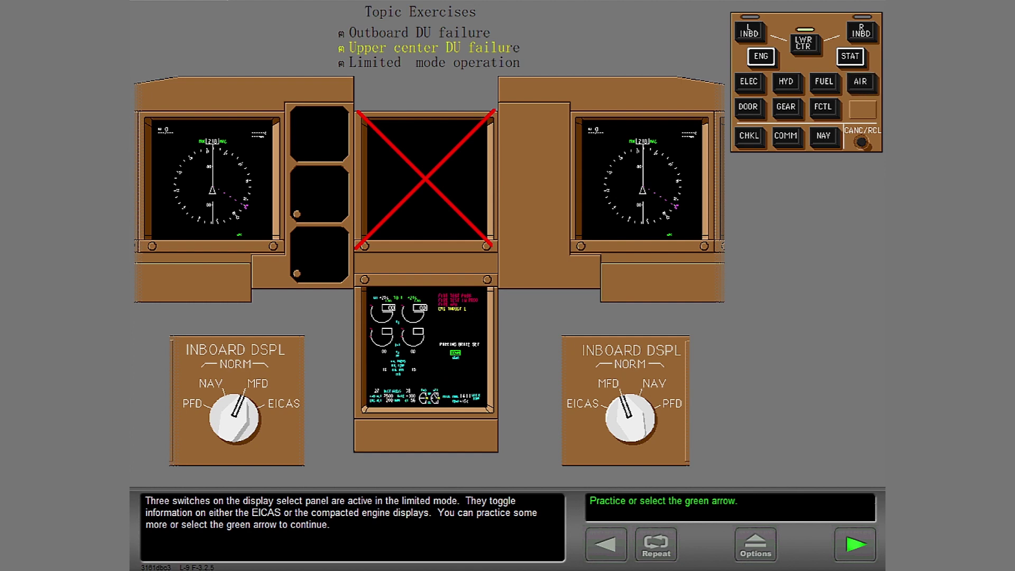
{"action": "key", "text": "Return"}
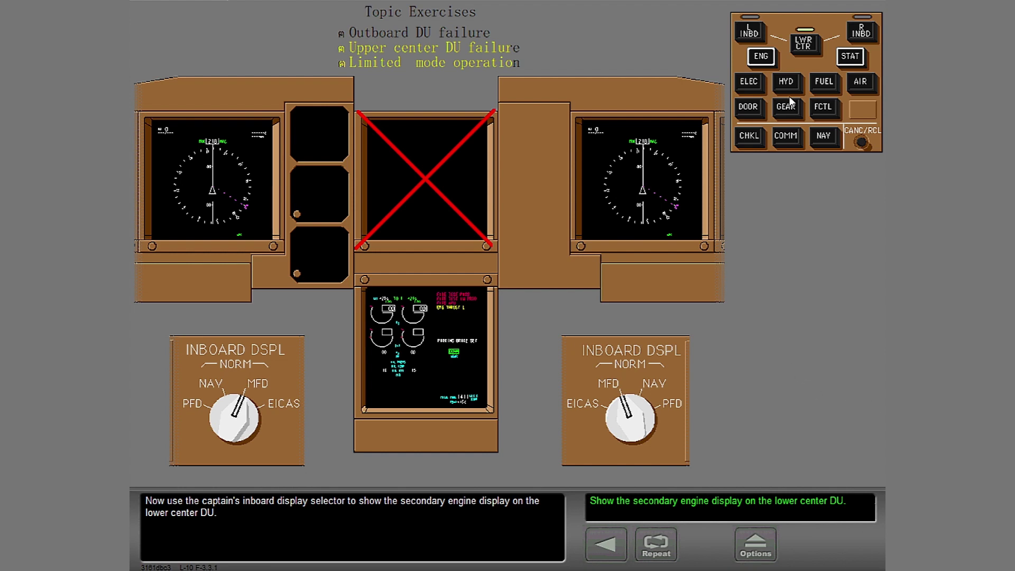
Step: Move EICAS to the captain's inboard DU so that the lower center DU shows the secondary engine display
{"action": "left_click", "coordinate": [765, 56]}
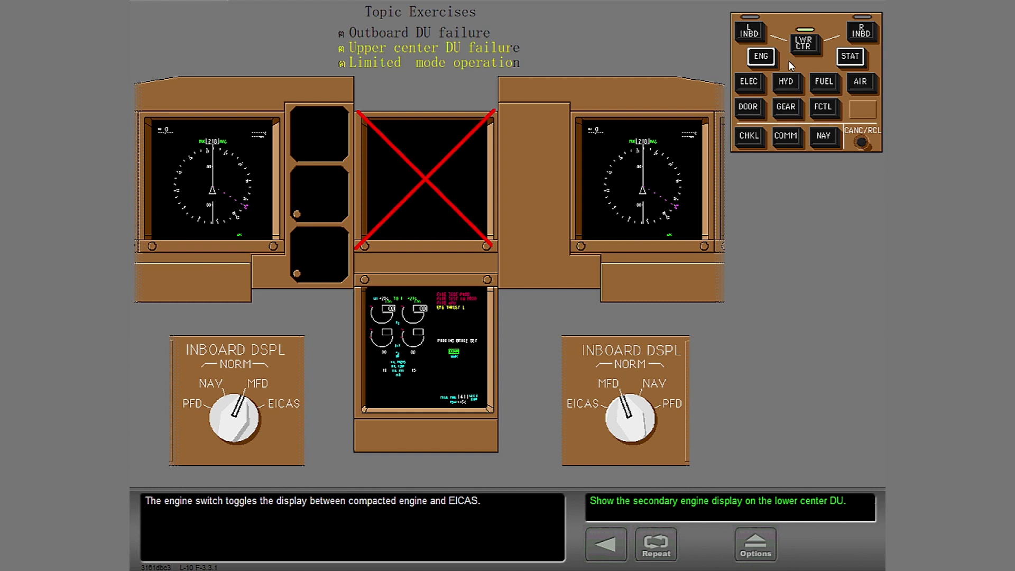
{"action": "left_click", "coordinate": [828, 86]}
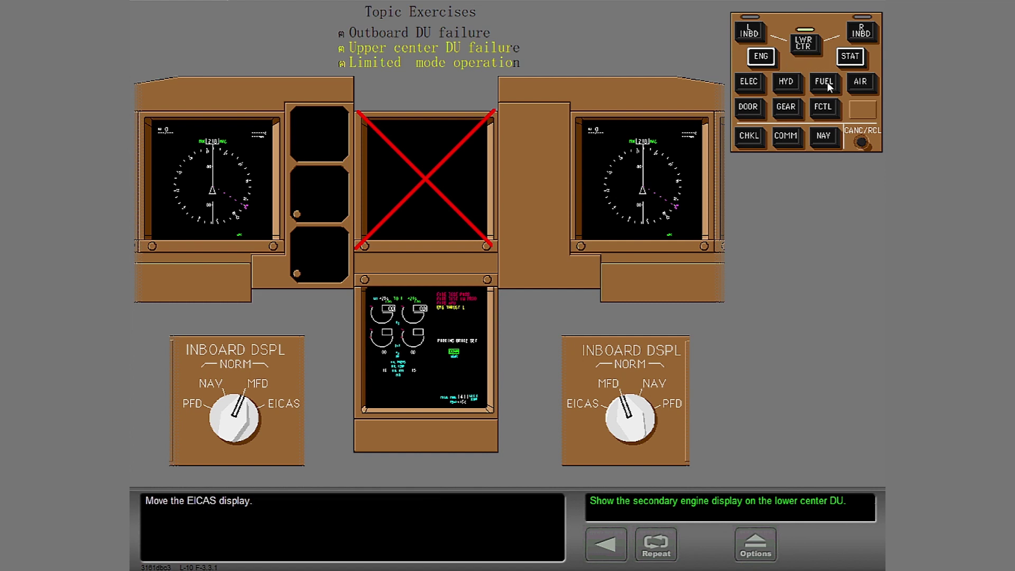
{"action": "left_click", "coordinate": [278, 405]}
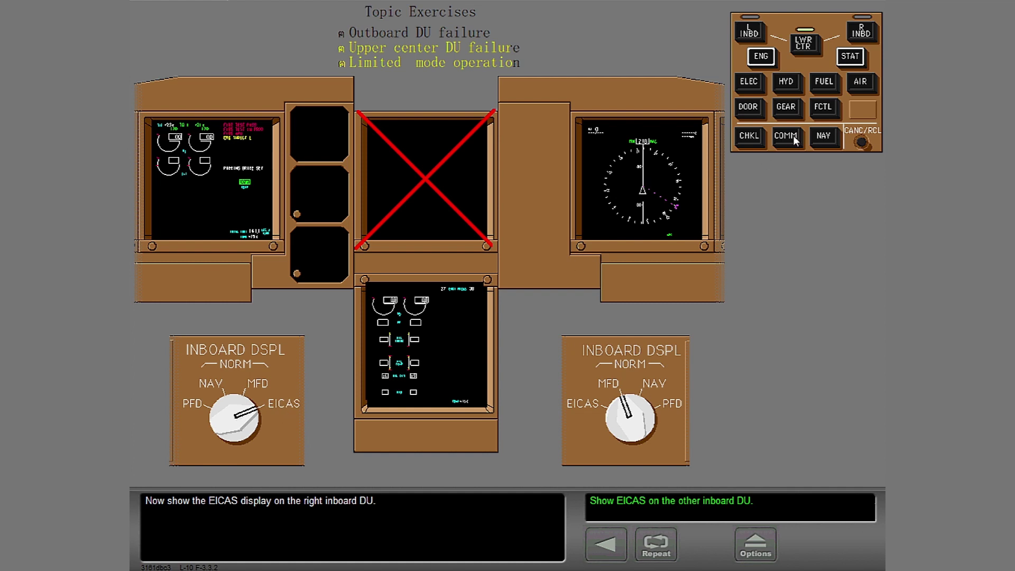
Step: Show the EICAS display on the first officer's inboard DU as well
{"action": "left_click", "coordinate": [762, 58]}
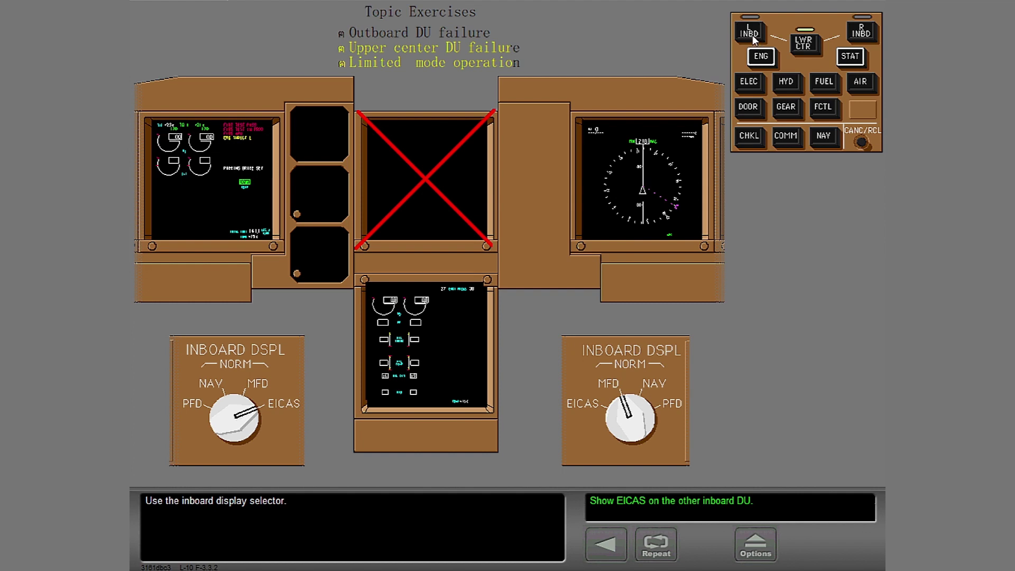
{"action": "left_click", "coordinate": [757, 42]}
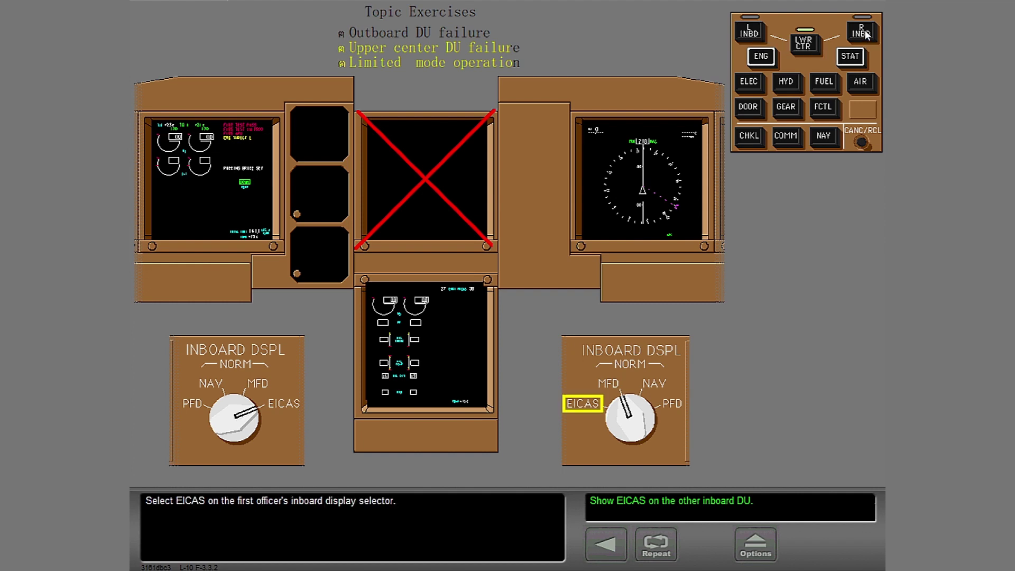
{"action": "left_click", "coordinate": [585, 405]}
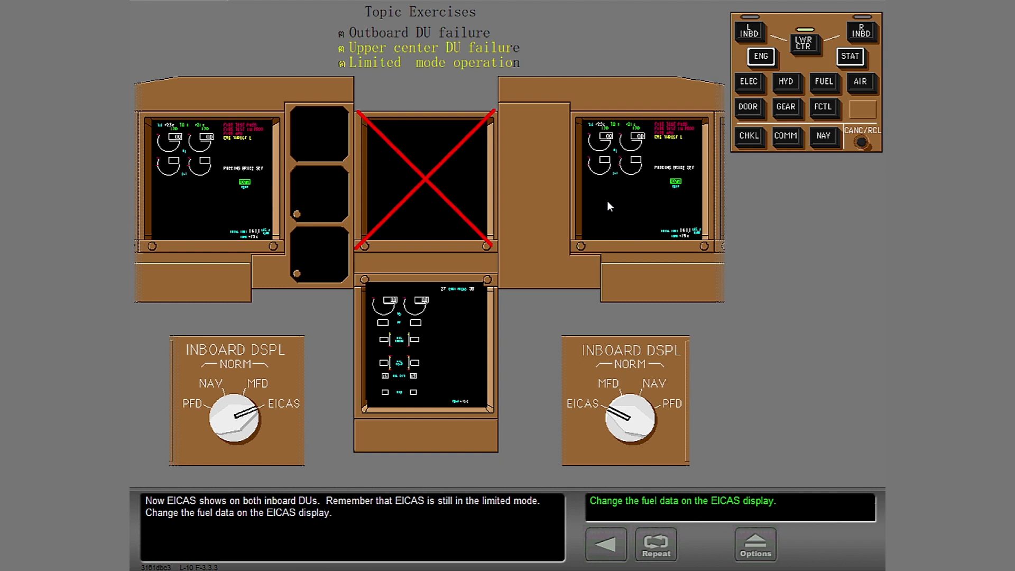
Step: Change the fuel data on the EICAS displays using the right inboard selection and finish the display unit failures topic
{"action": "left_click", "coordinate": [832, 84]}
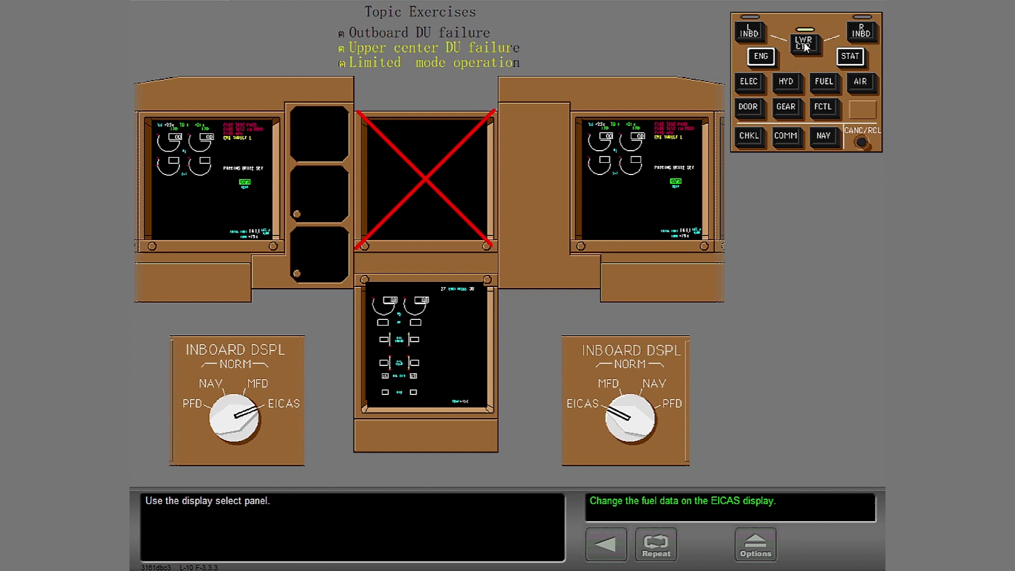
{"action": "left_click", "coordinate": [851, 59]}
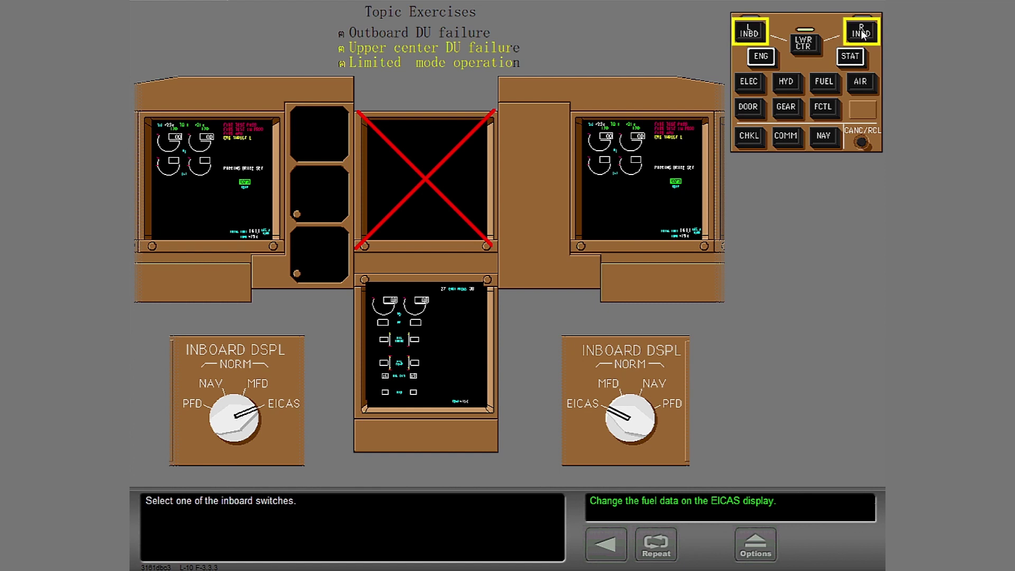
{"action": "left_click", "coordinate": [863, 35]}
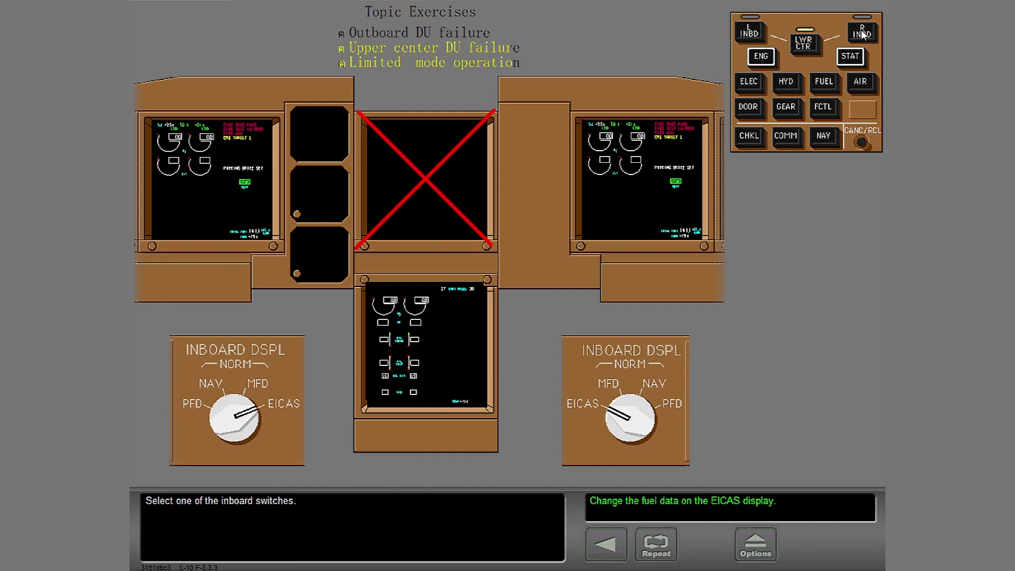
{"action": "left_click", "coordinate": [835, 86]}
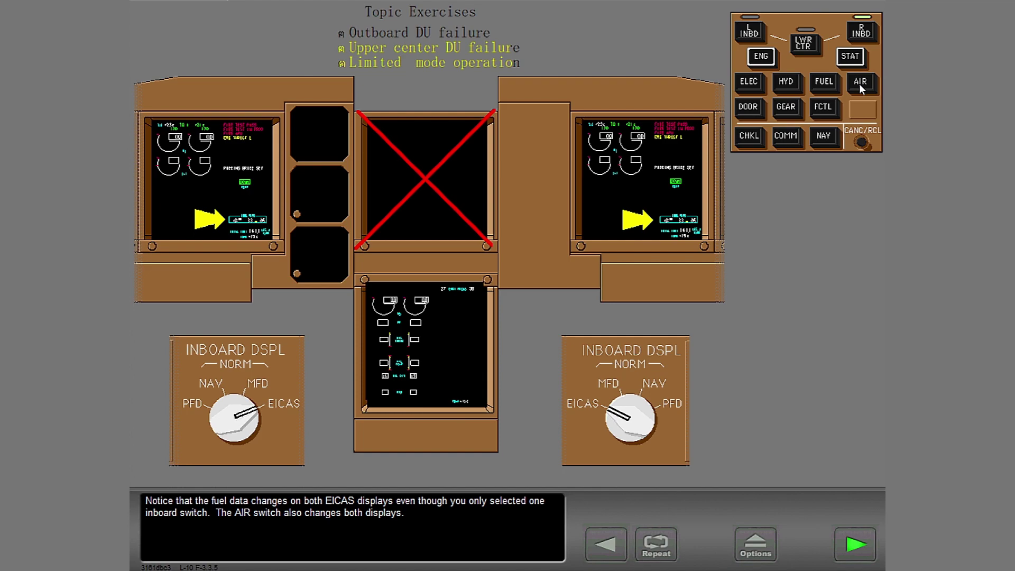
{"action": "left_click", "coordinate": [864, 554]}
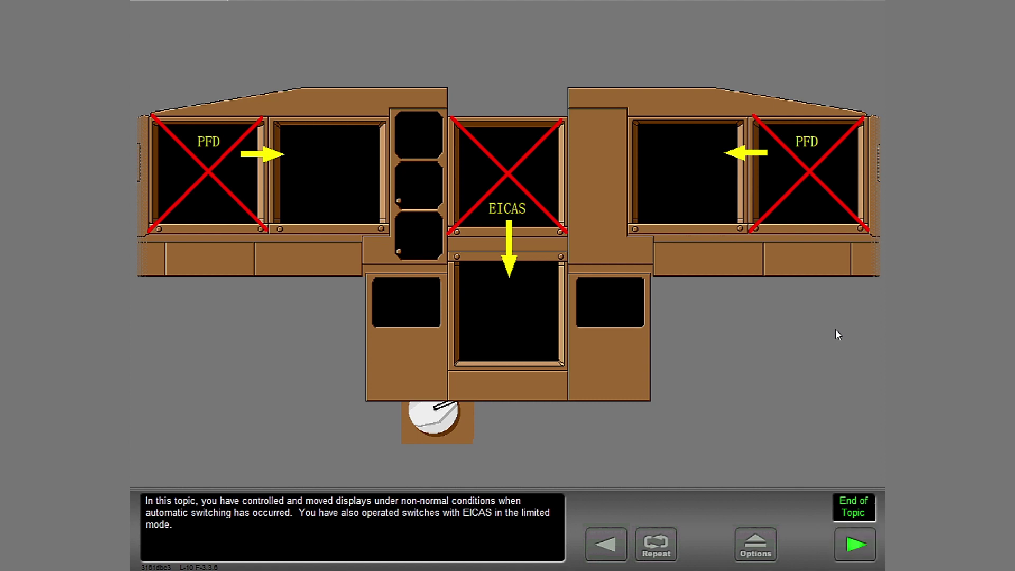
{"action": "left_click", "coordinate": [855, 544]}
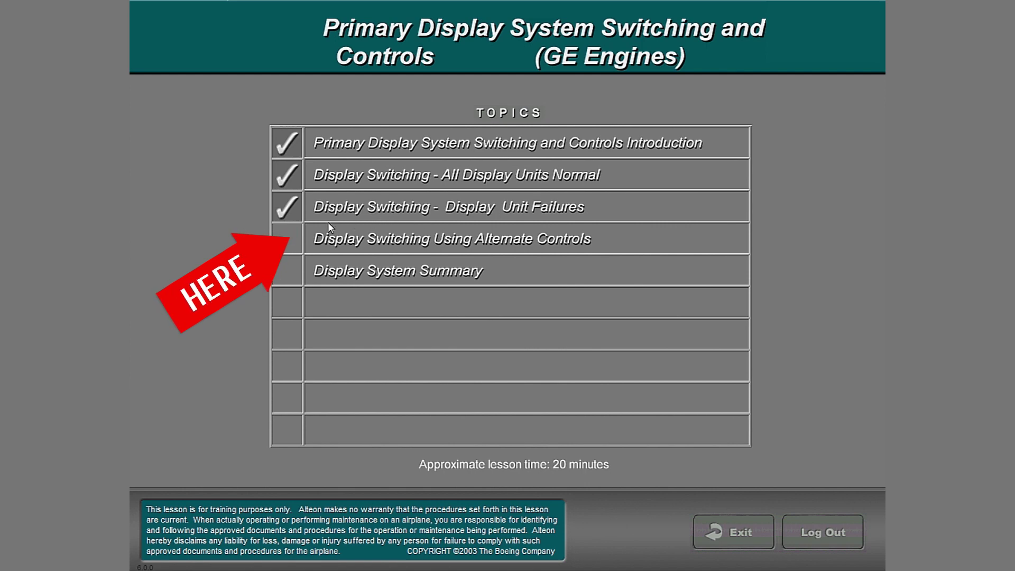
Step: In the Display Switching Using Alternate Controls topic, identify the CDU as alternate DSP and answer that the DSP and other CDU functions are disabled
{"action": "left_click", "coordinate": [585, 248]}
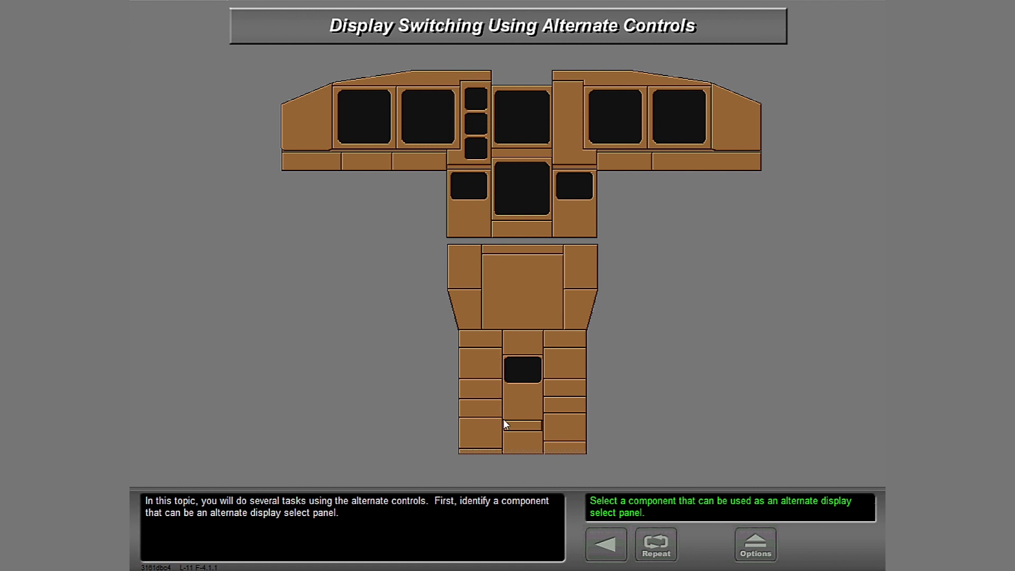
{"action": "left_click", "coordinate": [525, 376]}
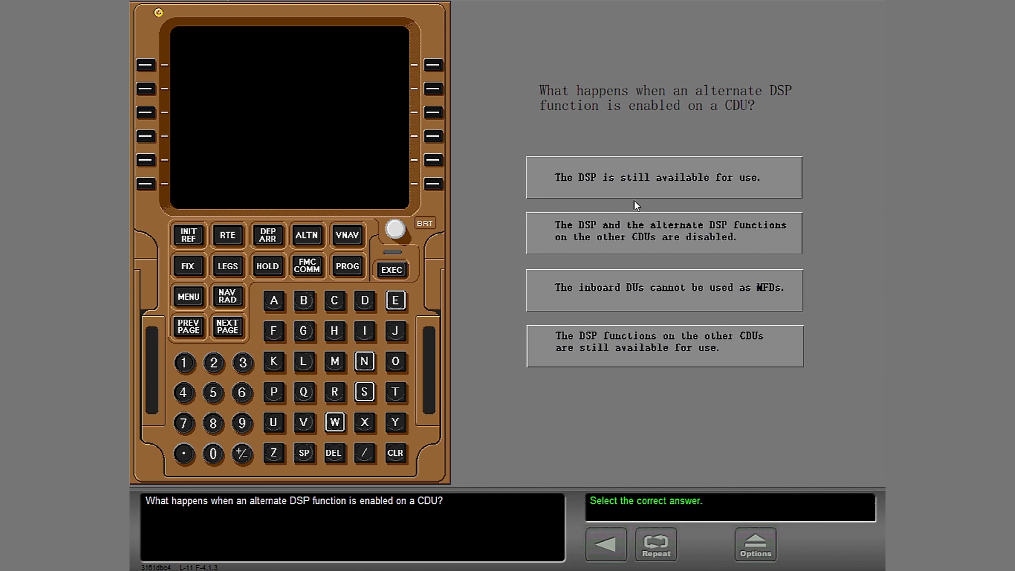
{"action": "left_click", "coordinate": [664, 227]}
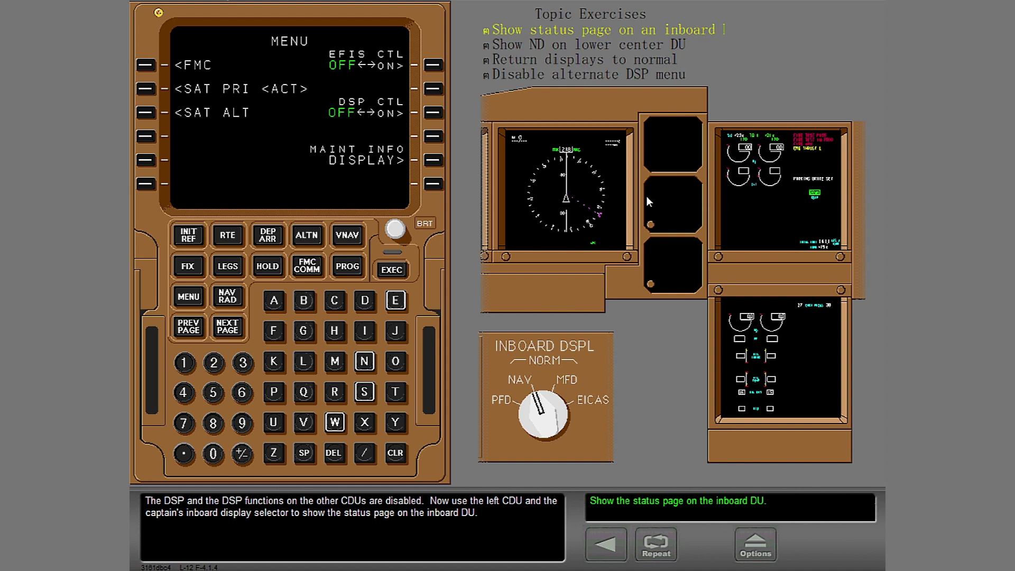
Step: Make the captain's inboard DU an MFD, then enable DSP control on the left CDU and show its display modes page
{"action": "left_click", "coordinate": [435, 112]}
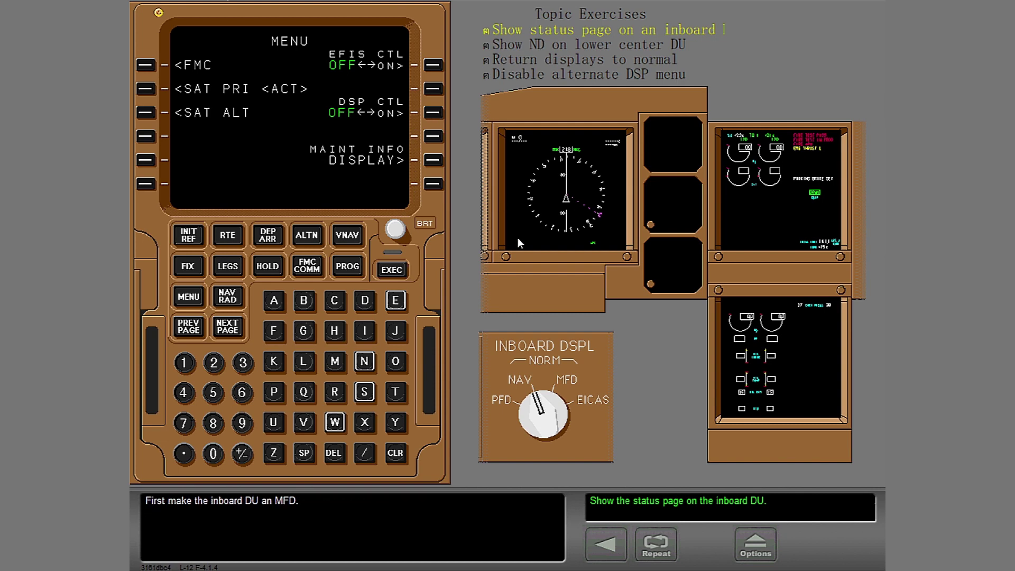
{"action": "left_click", "coordinate": [567, 379]}
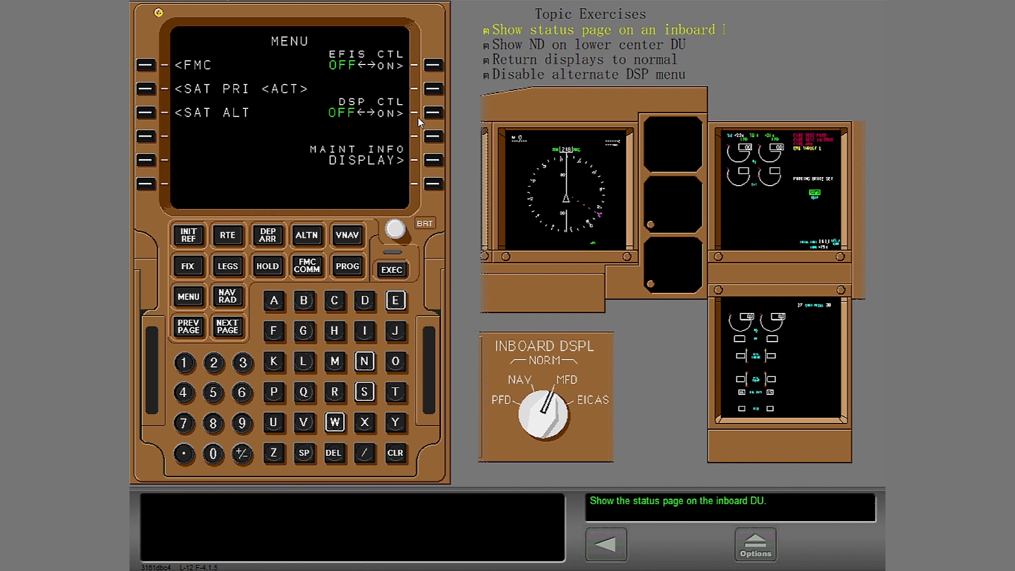
{"action": "left_click", "coordinate": [435, 113]}
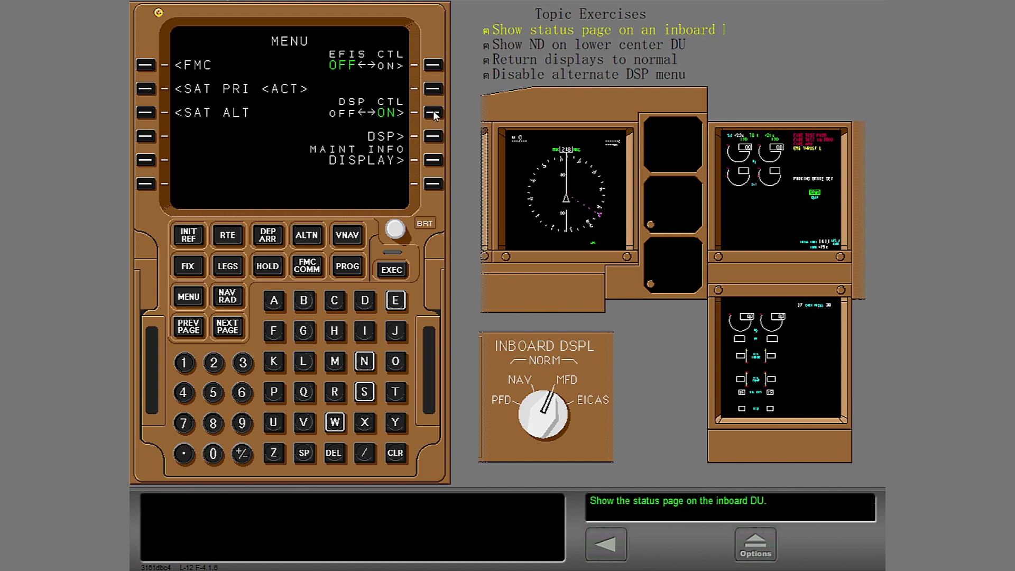
{"action": "left_click", "coordinate": [437, 137]}
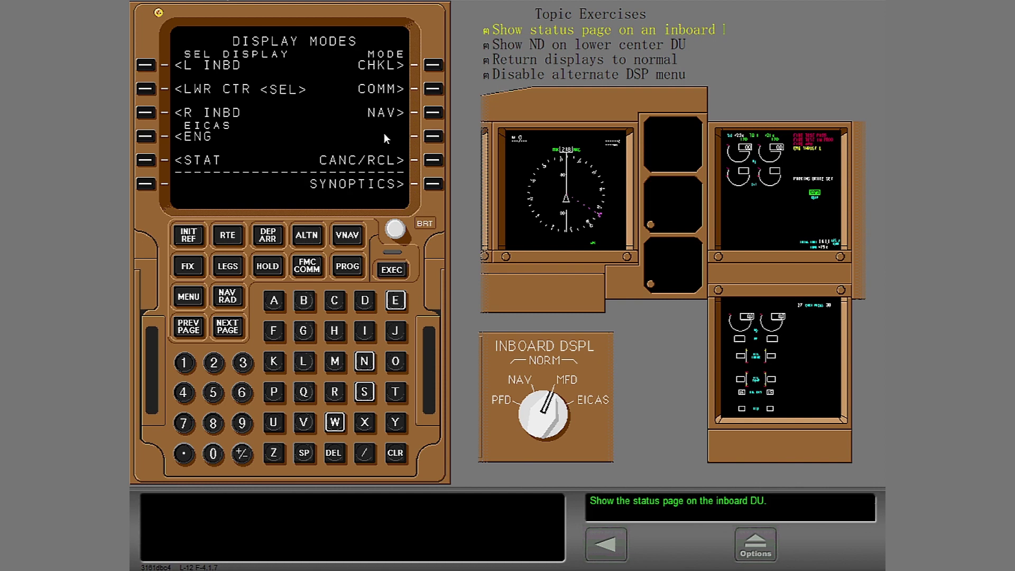
Step: Using the CDU display modes, show the status page on the left inboard DU and the navigation display on the lower center DU
{"action": "left_click", "coordinate": [145, 159]}
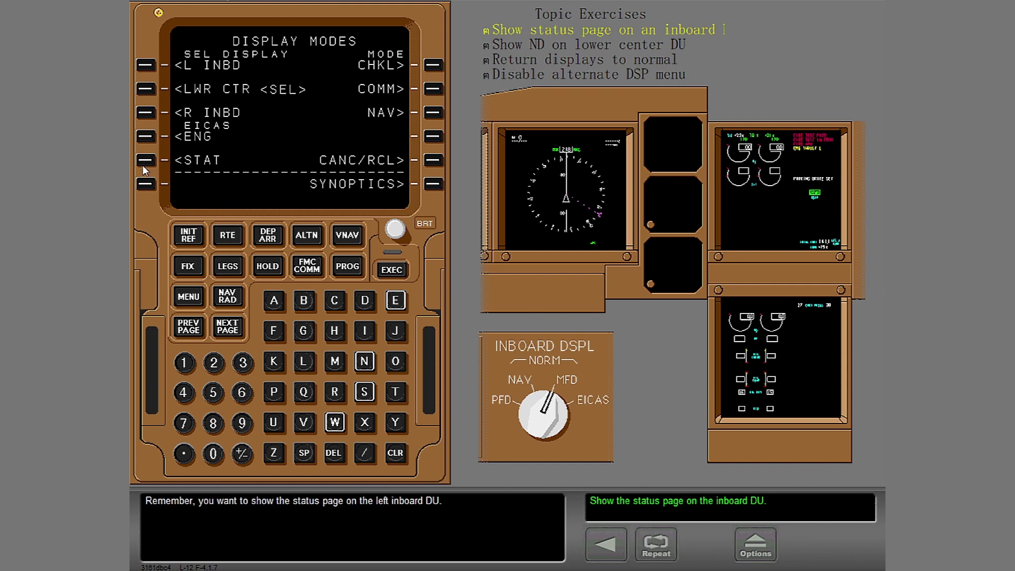
{"action": "left_click", "coordinate": [153, 62]}
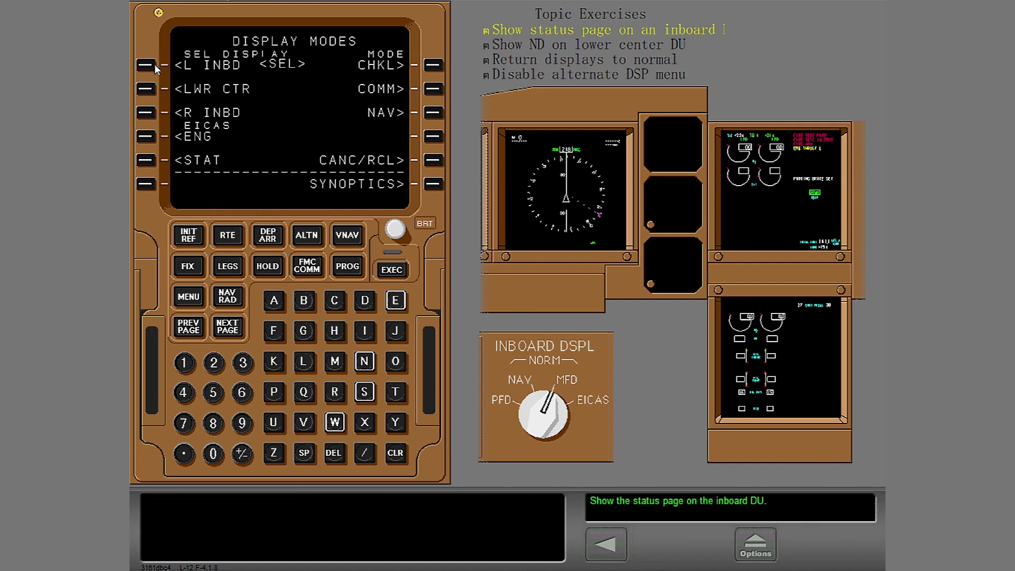
{"action": "left_click", "coordinate": [145, 161]}
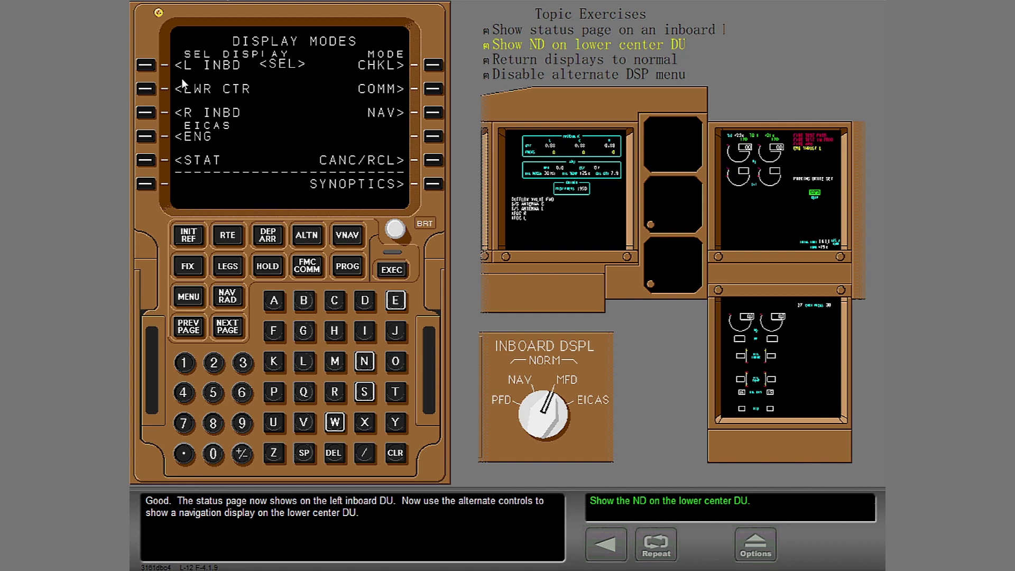
{"action": "left_click", "coordinate": [147, 88]}
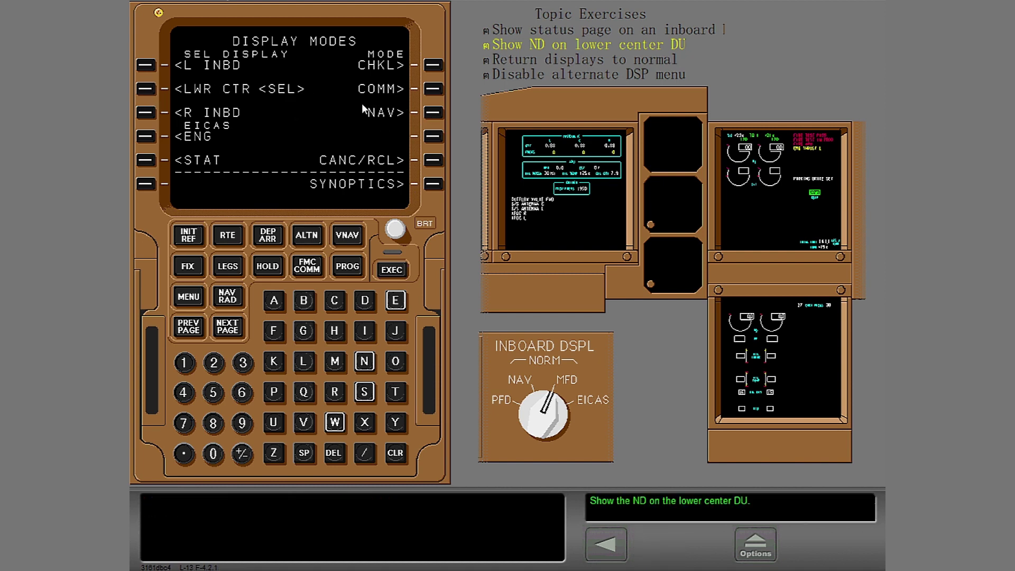
{"action": "left_click", "coordinate": [433, 113]}
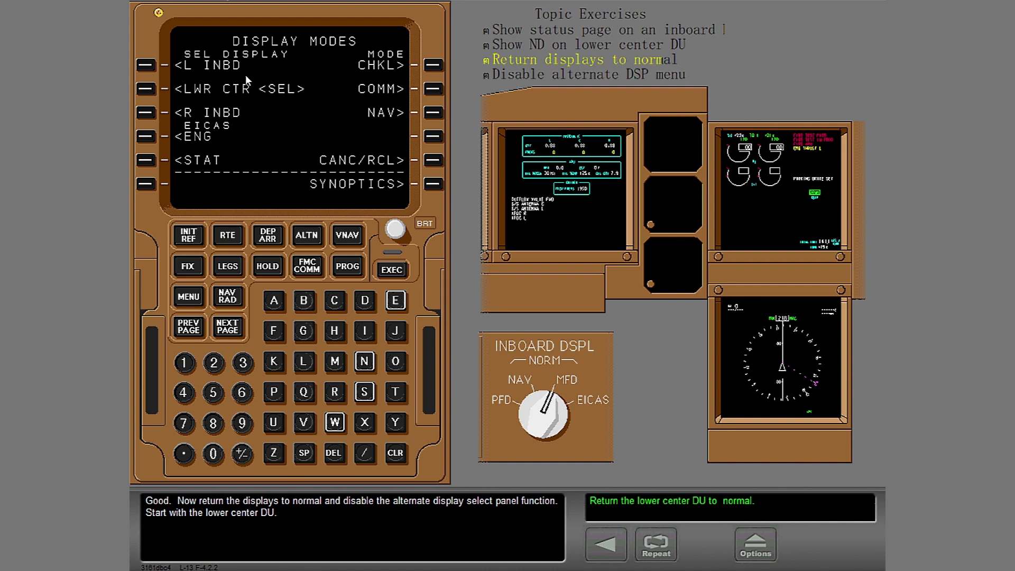
Step: Return the lower center DU to the secondary engine display and the captain's inboard DU to NAV
{"action": "left_click", "coordinate": [150, 92]}
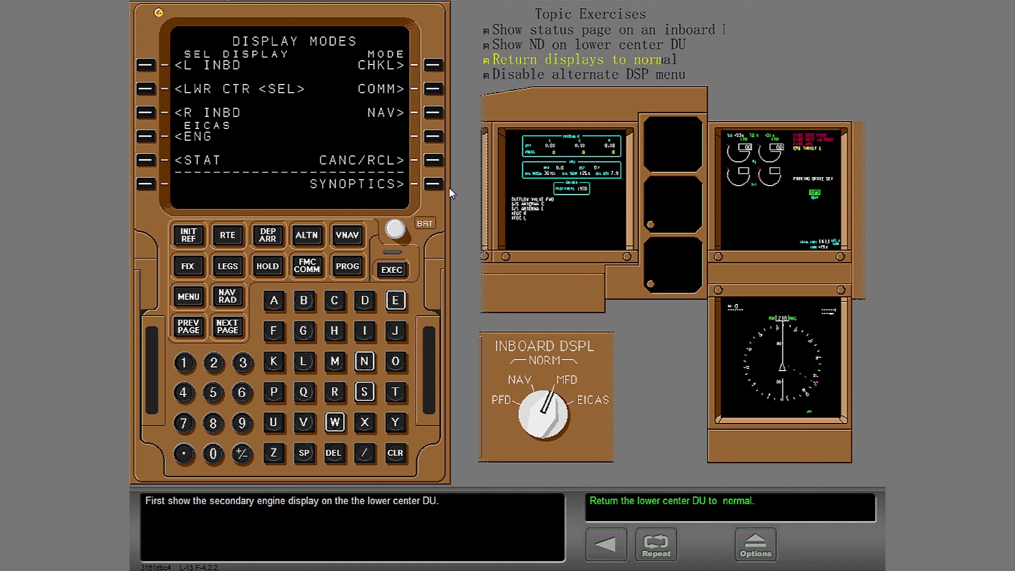
{"action": "left_click", "coordinate": [146, 136]}
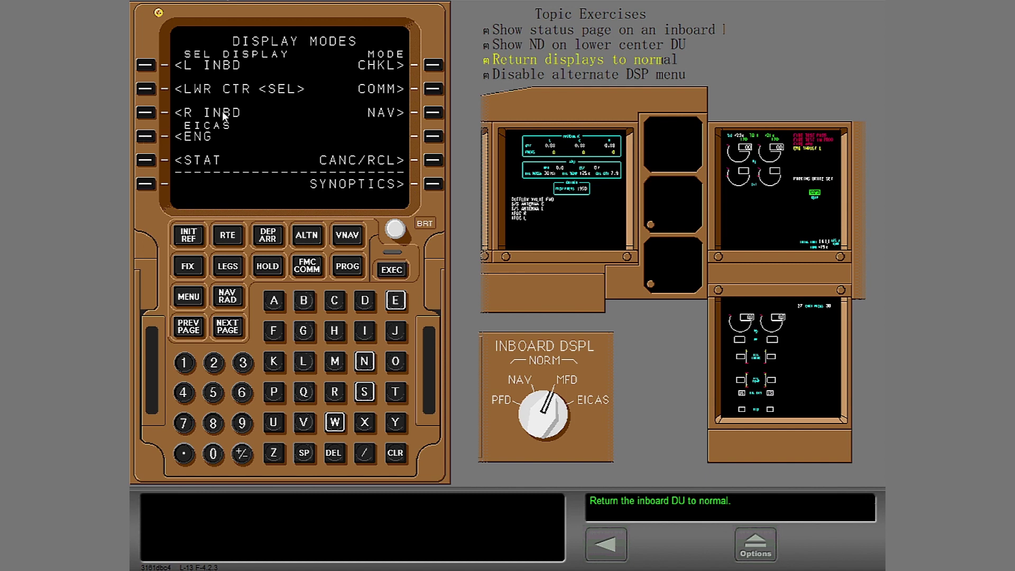
{"action": "left_click", "coordinate": [146, 66]}
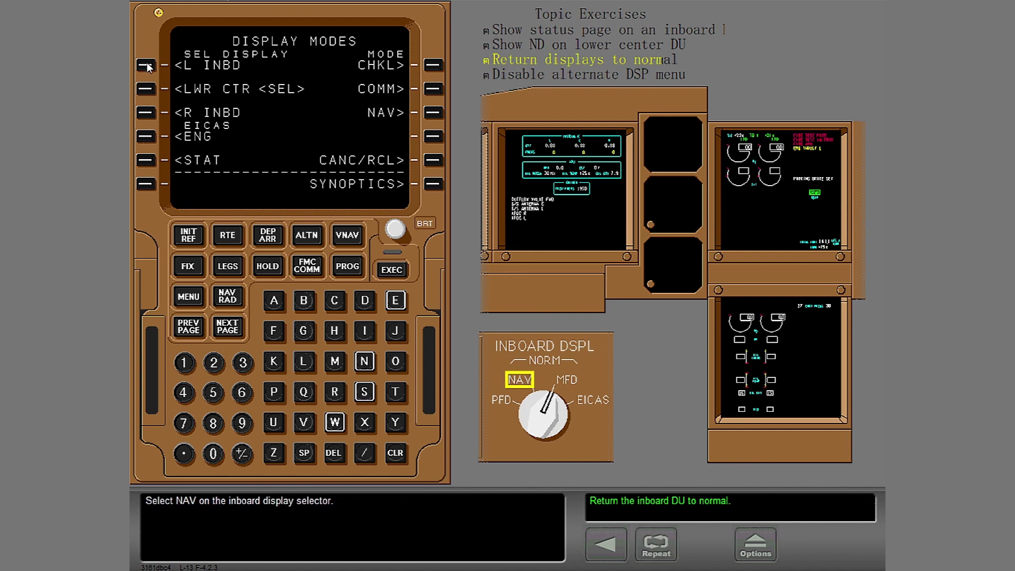
{"action": "left_click", "coordinate": [530, 386]}
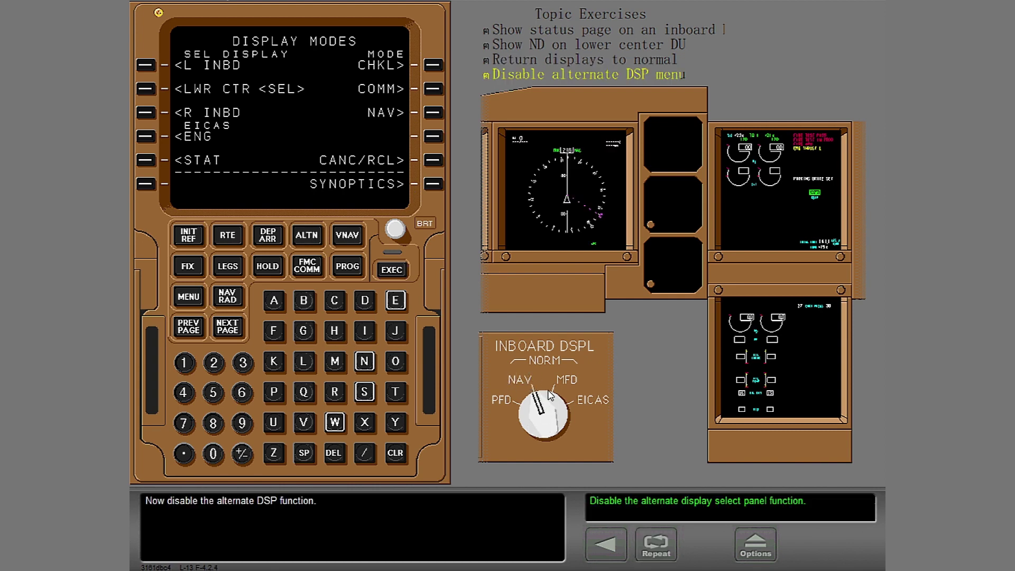
Step: Disable the alternate DSP function from the CDU main menu and finish the alternate controls topic
{"action": "left_click", "coordinate": [433, 161]}
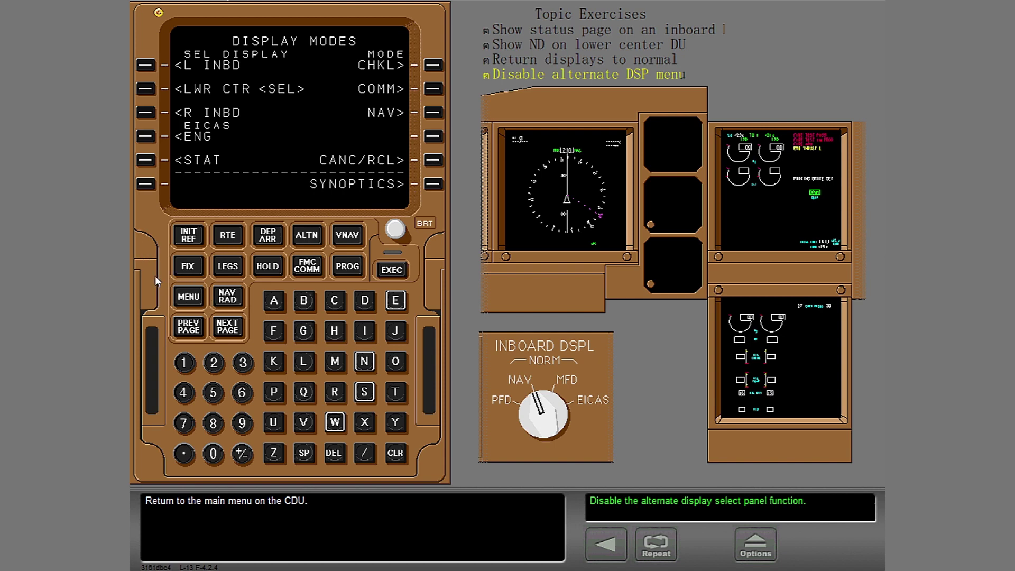
{"action": "left_click", "coordinate": [189, 297]}
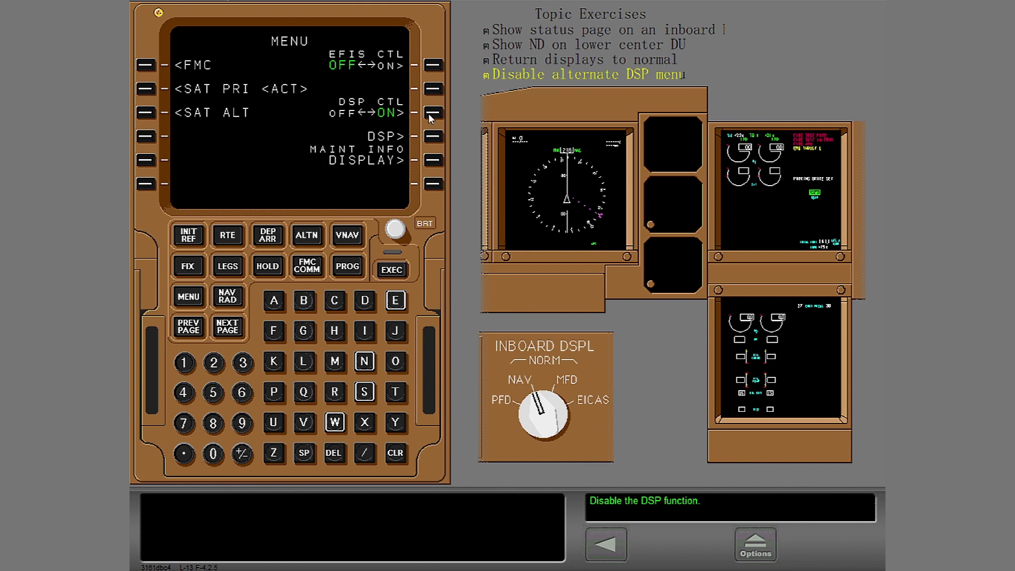
{"action": "left_click", "coordinate": [429, 113]}
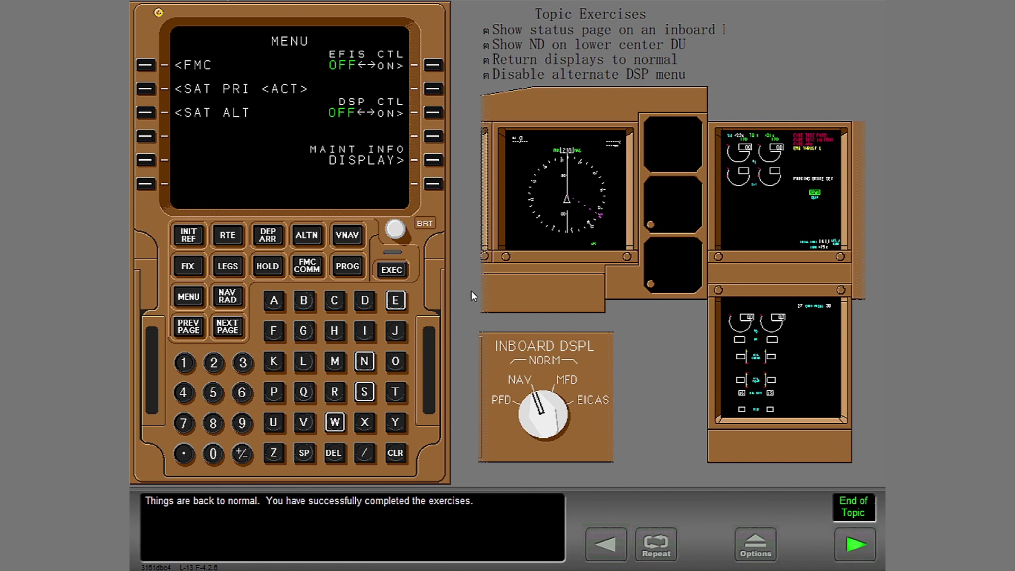
{"action": "left_click", "coordinate": [855, 545]}
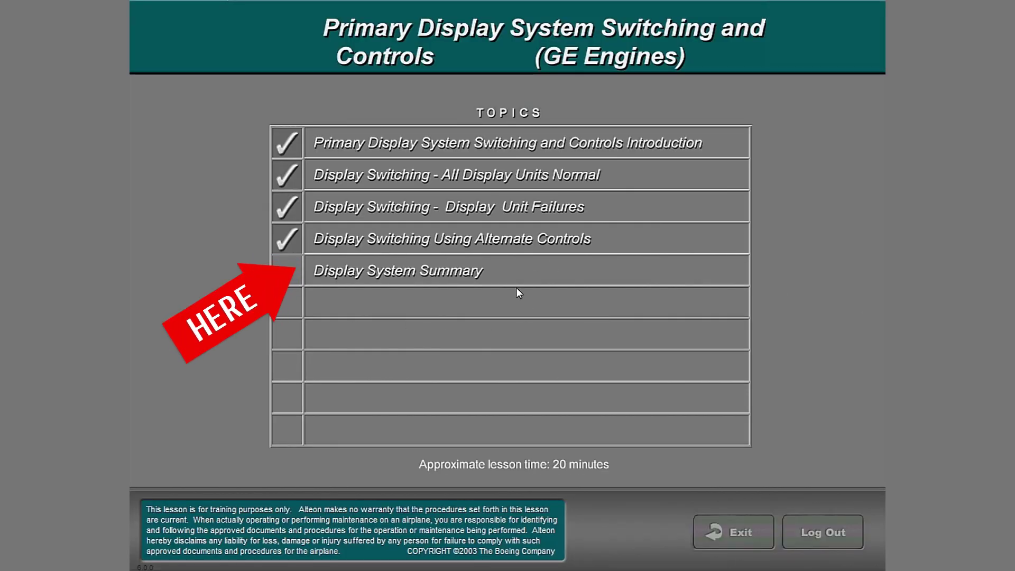
Step: Start the Display System Summary topic and place the two PFDs on the outboard DUs where they normally show
{"action": "left_click", "coordinate": [402, 272]}
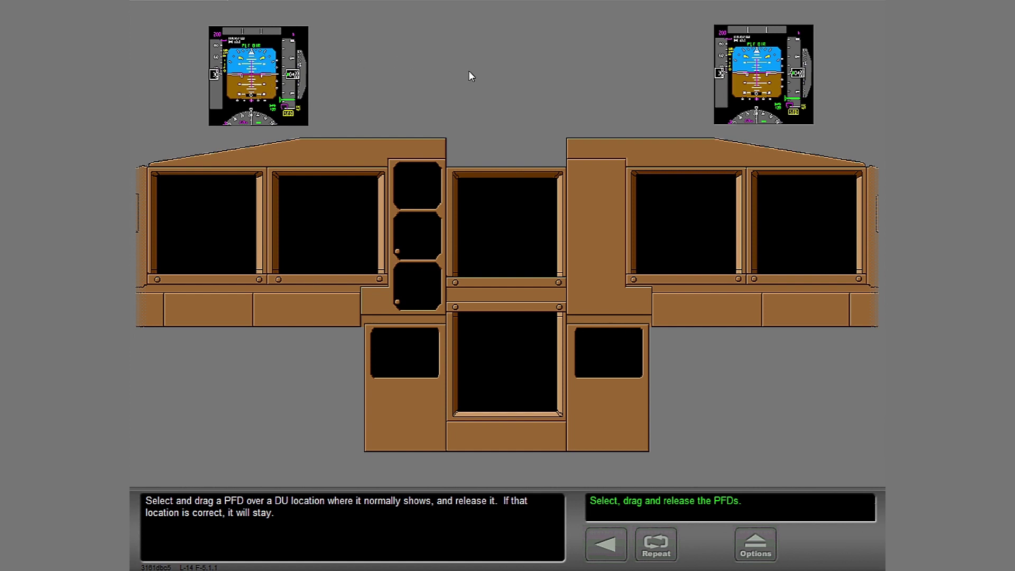
{"action": "left_click_drag", "start_coordinate": [271, 69], "coordinate": [222, 212]}
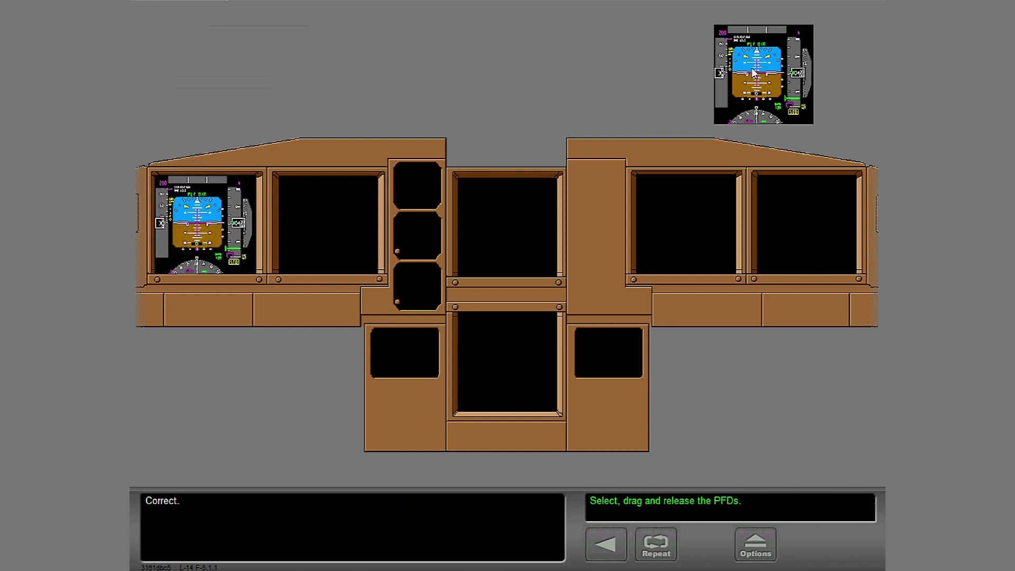
{"action": "left_click_drag", "start_coordinate": [755, 73], "coordinate": [796, 225]}
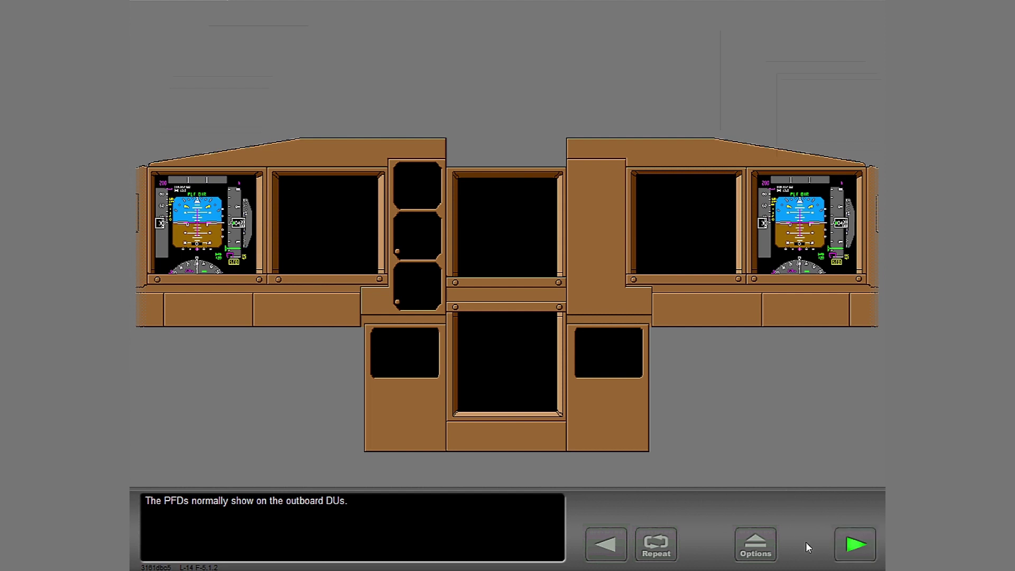
{"action": "left_click", "coordinate": [867, 554]}
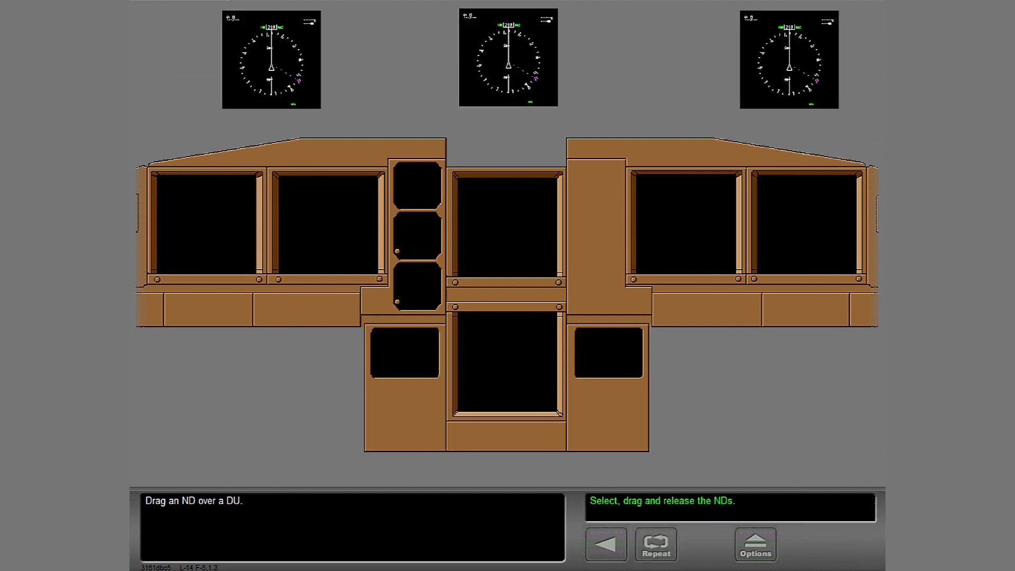
Step: Place the three NDs on the left inboard, right inboard and lower center DUs and continue the summary
{"action": "left_click_drag", "start_coordinate": [274, 60], "coordinate": [333, 225]}
{"action": "left_click_drag", "start_coordinate": [768, 59], "coordinate": [699, 211]}
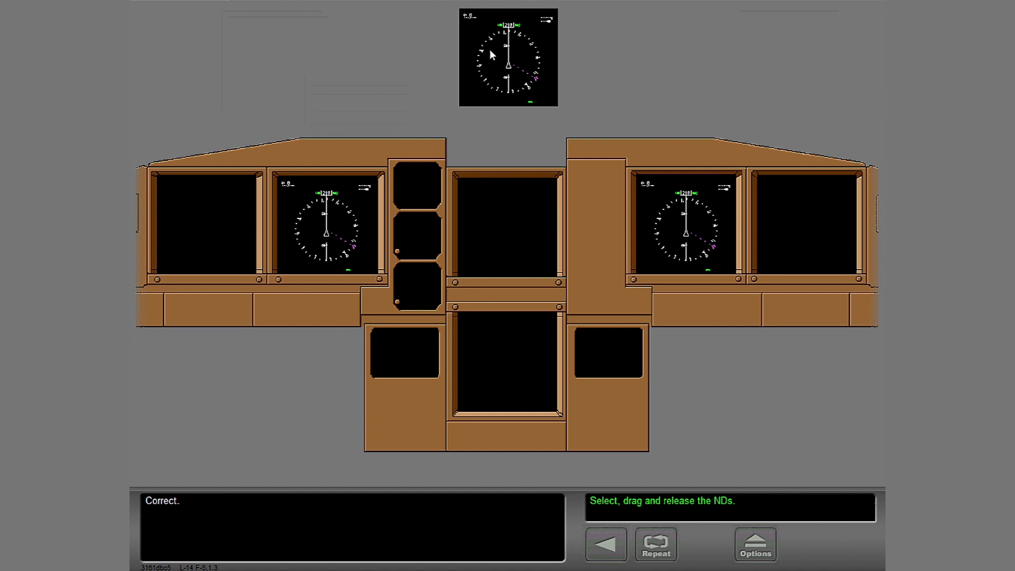
{"action": "left_click_drag", "start_coordinate": [490, 49], "coordinate": [499, 350]}
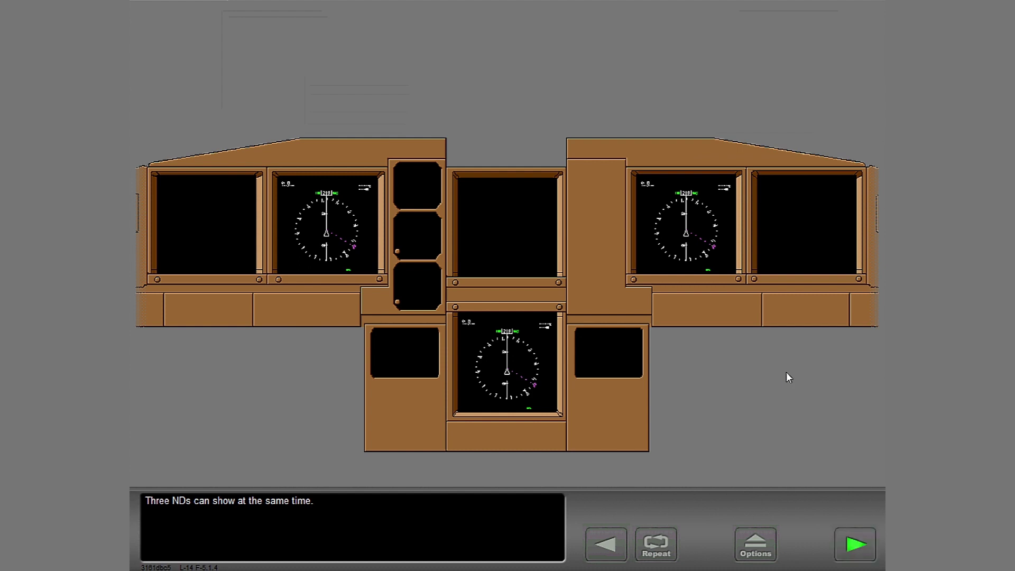
{"action": "left_click", "coordinate": [855, 544]}
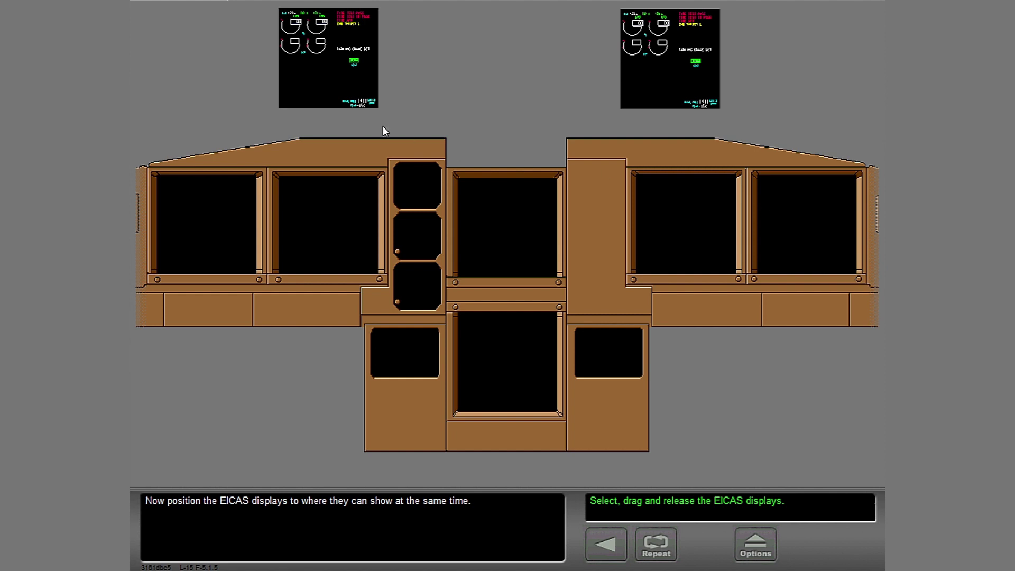
Step: Place the two EICAS displays on the left and right inboard DUs and continue to the MFD exercise
{"action": "left_click_drag", "start_coordinate": [319, 38], "coordinate": [320, 200]}
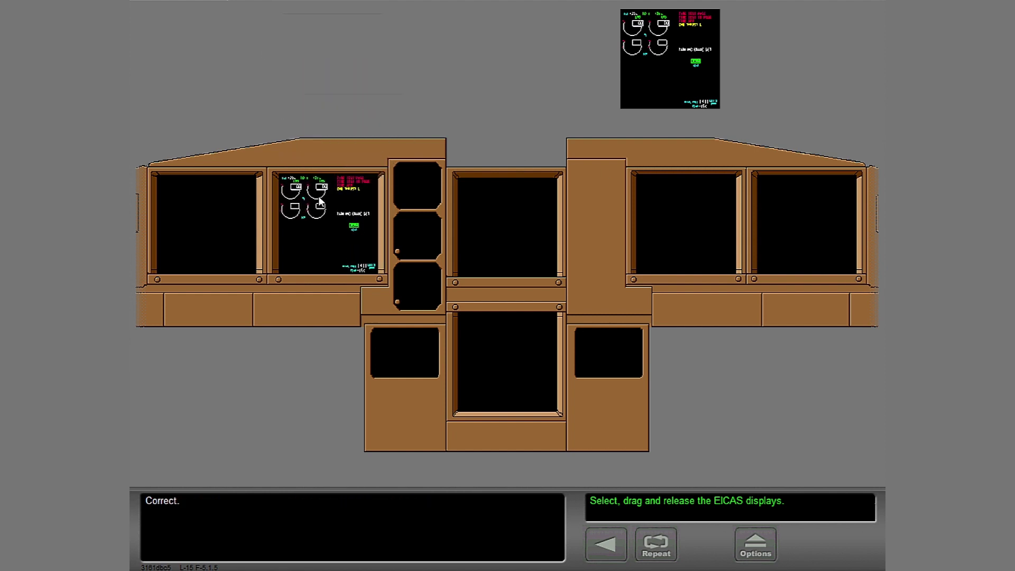
{"action": "left_click_drag", "start_coordinate": [686, 51], "coordinate": [698, 213]}
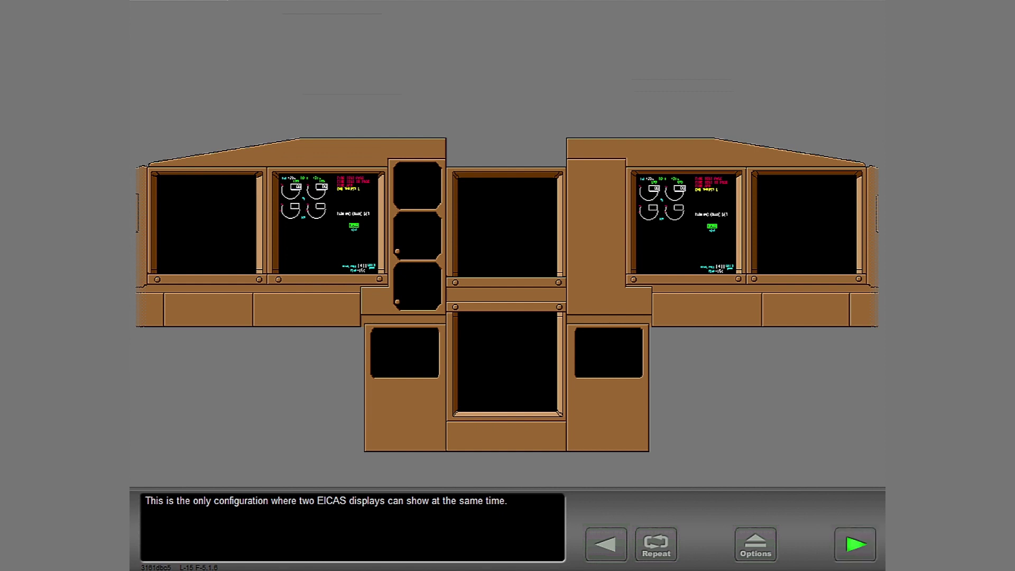
{"action": "left_click", "coordinate": [868, 553]}
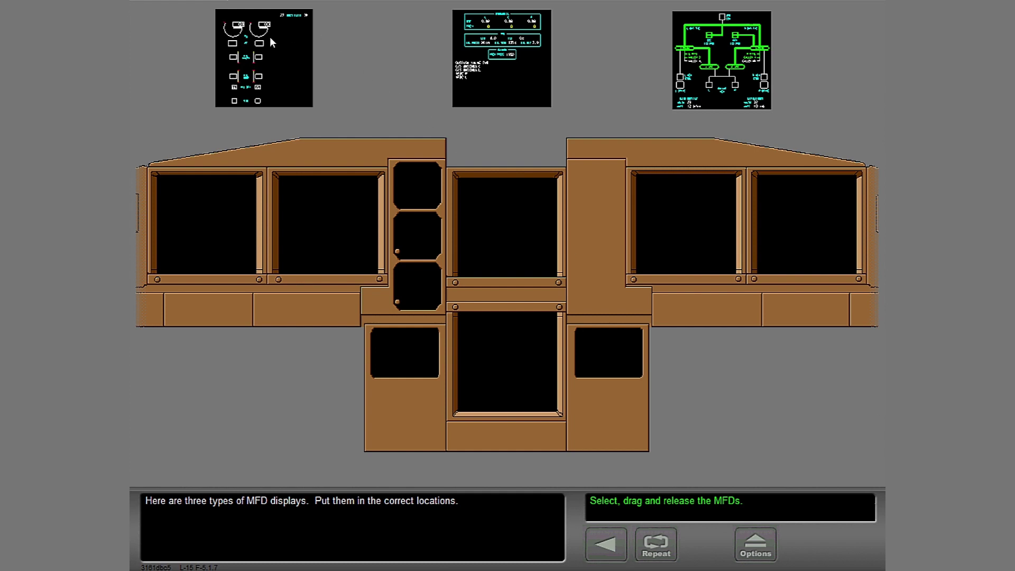
Step: Place the secondary engine display on the left inboard DU, the electrical synoptic on the right inboard DU and the status page on the lower center DU
{"action": "left_click_drag", "start_coordinate": [270, 37], "coordinate": [336, 209]}
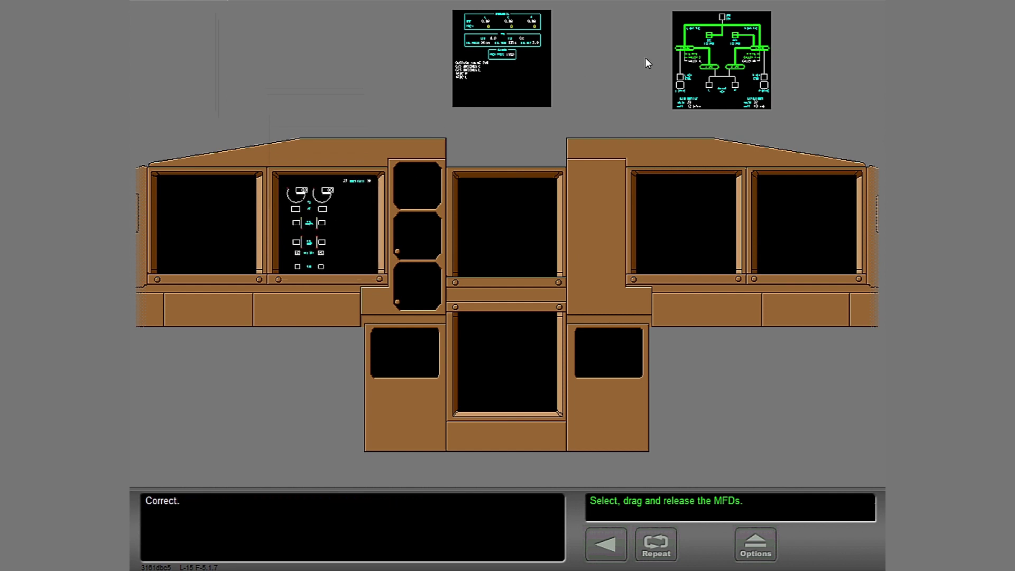
{"action": "left_click_drag", "start_coordinate": [728, 63], "coordinate": [702, 204]}
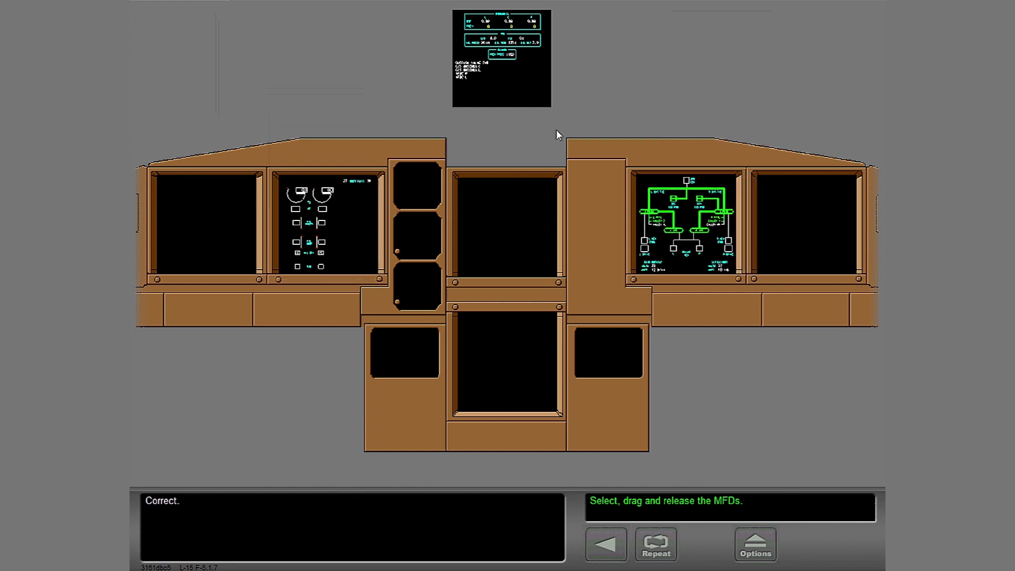
{"action": "left_click_drag", "start_coordinate": [517, 86], "coordinate": [550, 409]}
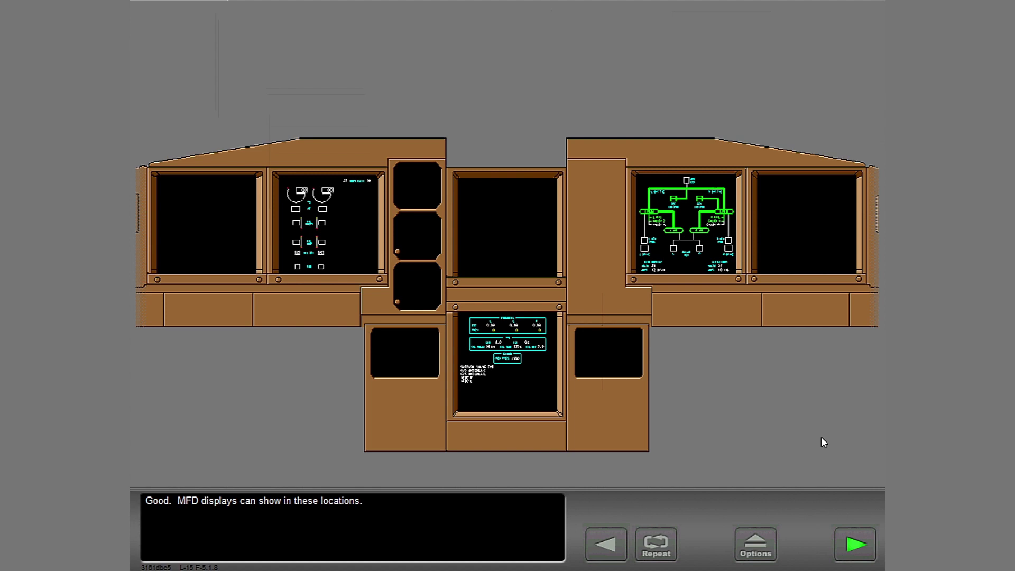
{"action": "left_click", "coordinate": [859, 548]}
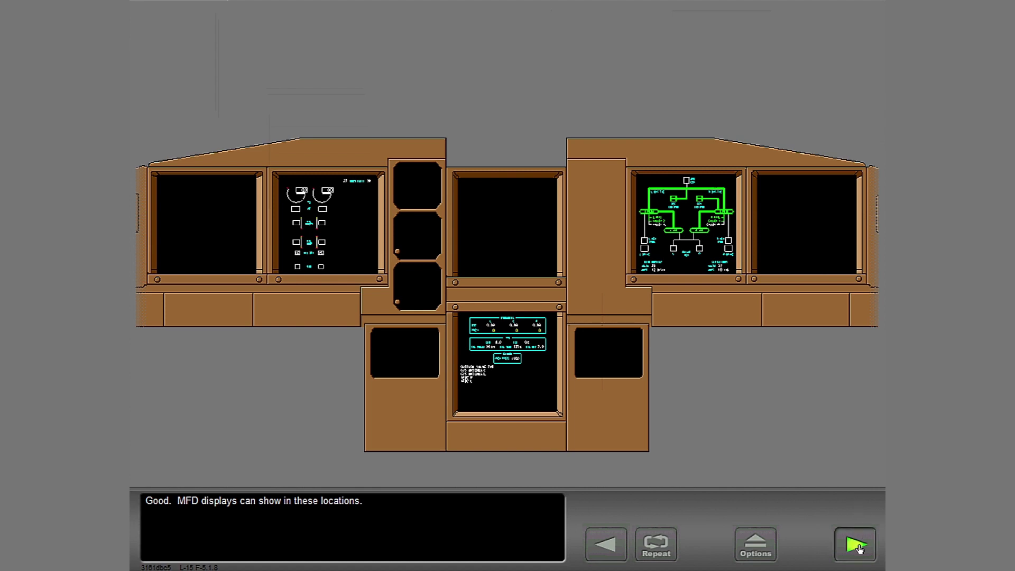